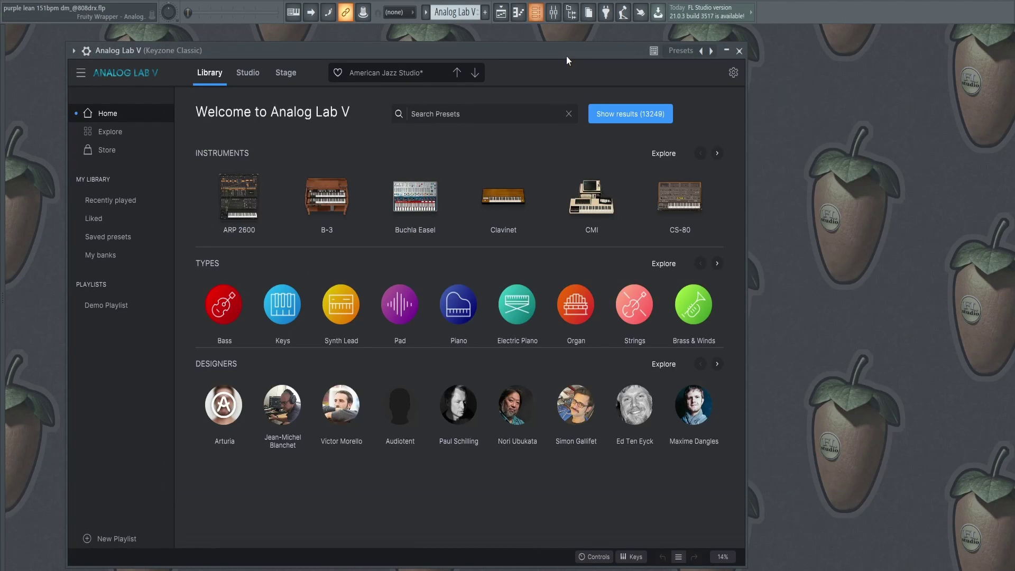
Move the Analog Lab V window aside to reveal the Channel rack
drag(567, 56, 666, 49)
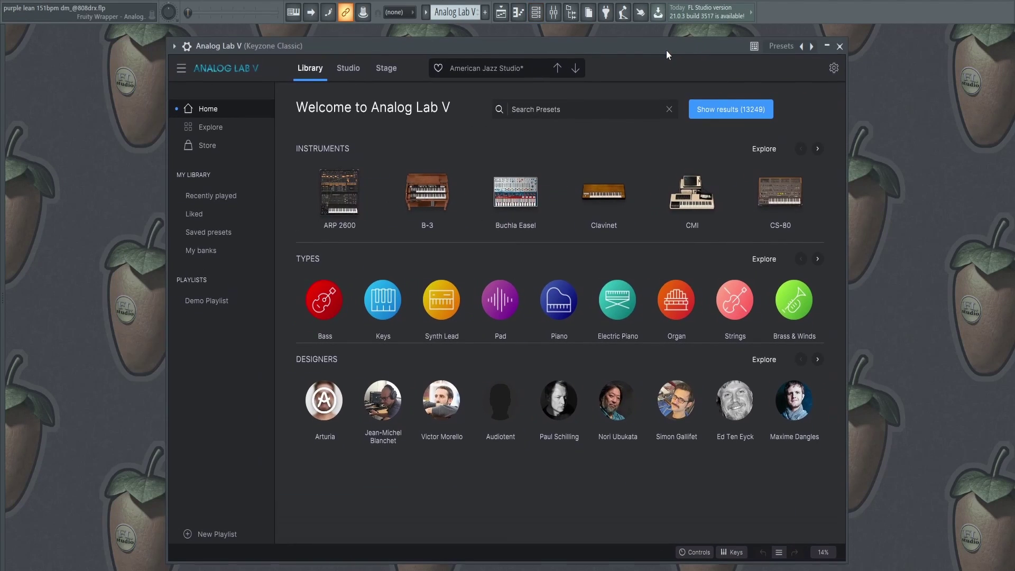
Open the Analog Lab V channel's chord notes from the Channel rack and play the piano pattern
key(F6)
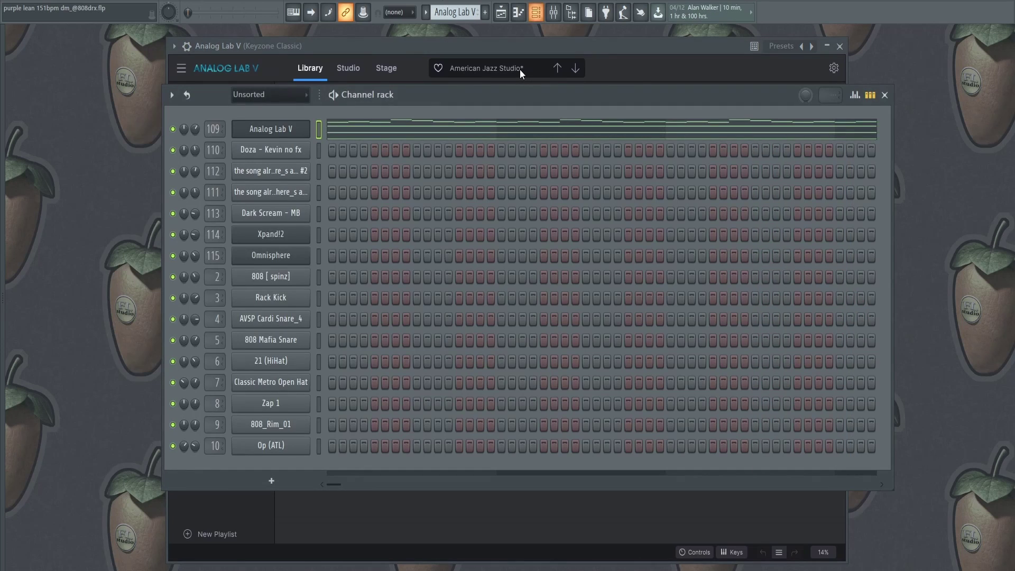
click(785, 128)
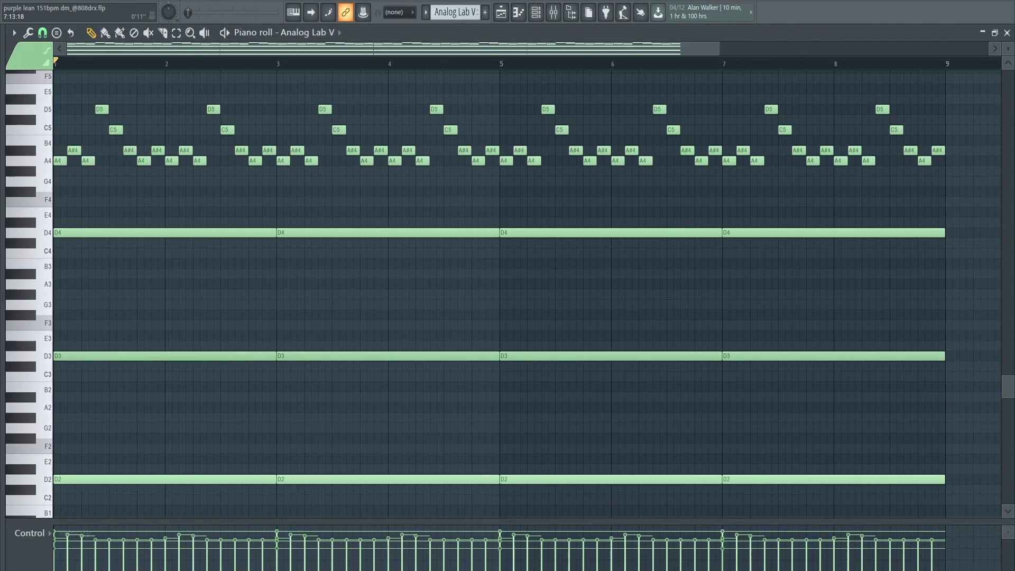
key(space)
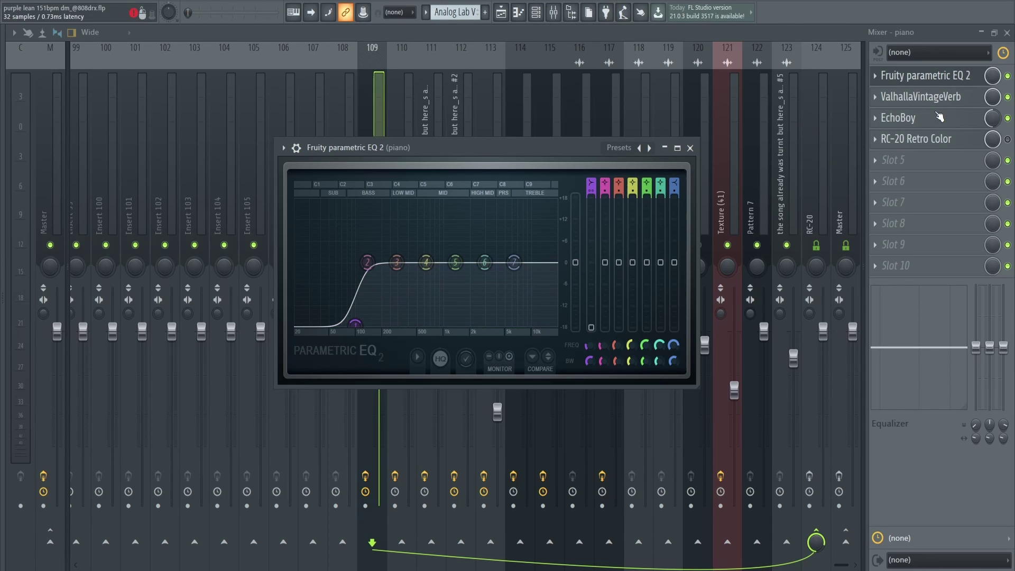
Inspect the piano insert's ValhallaVintageVerb reverb and EchoBoy delay
click(944, 100)
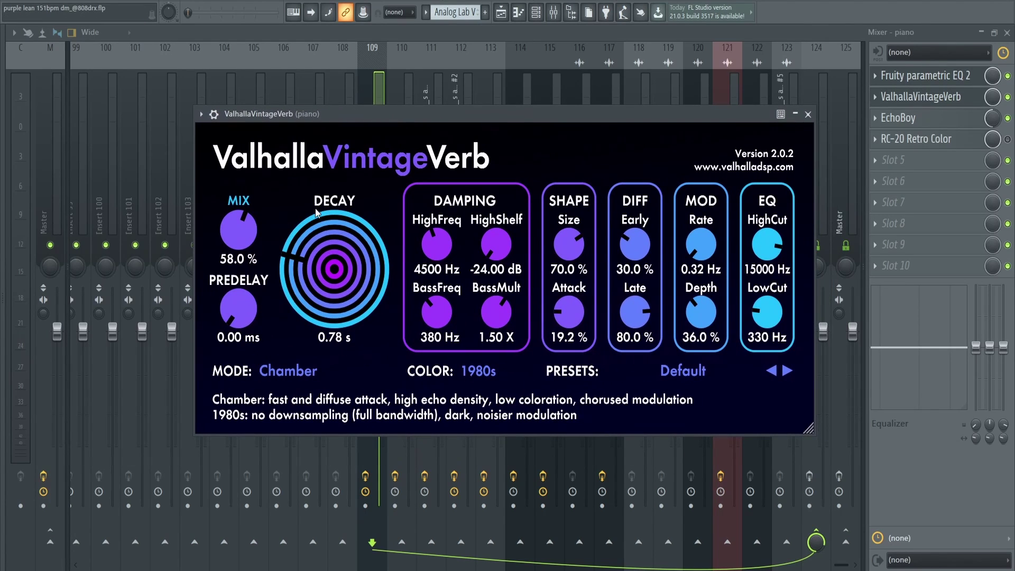
click(899, 117)
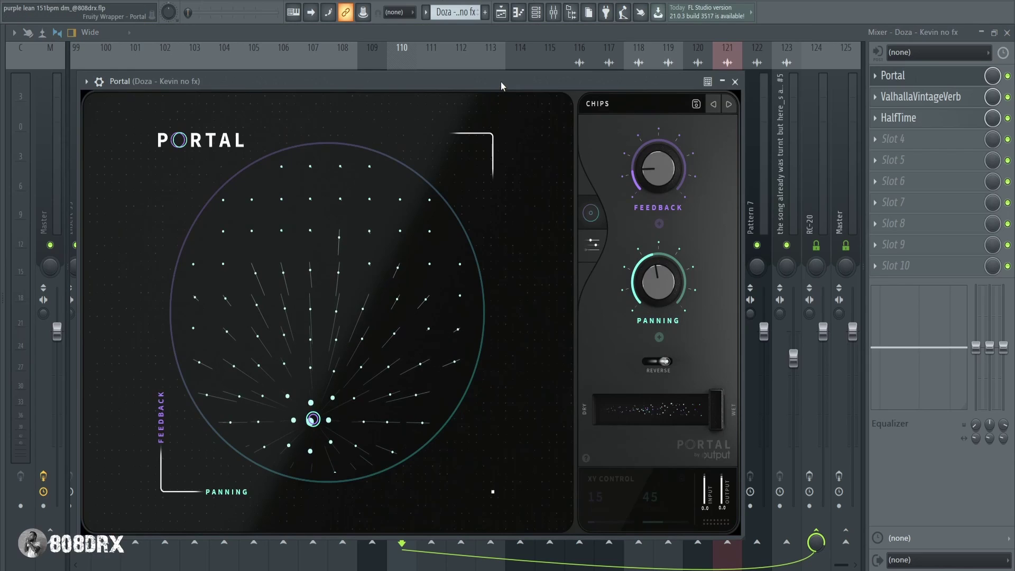
Check Portal's preset browser and the HalfTime effect on the Doza insert
drag(501, 82, 570, 94)
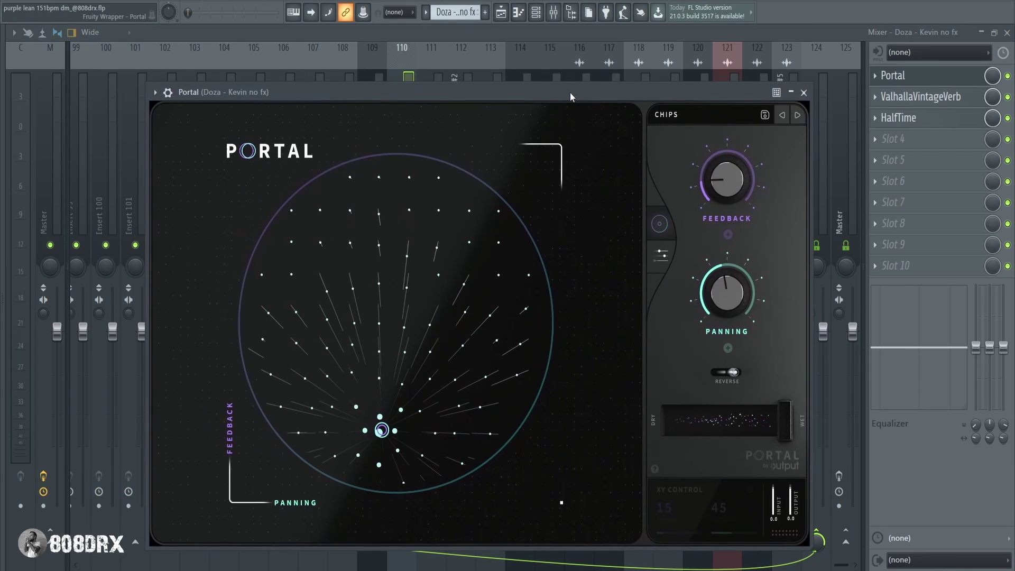
click(699, 113)
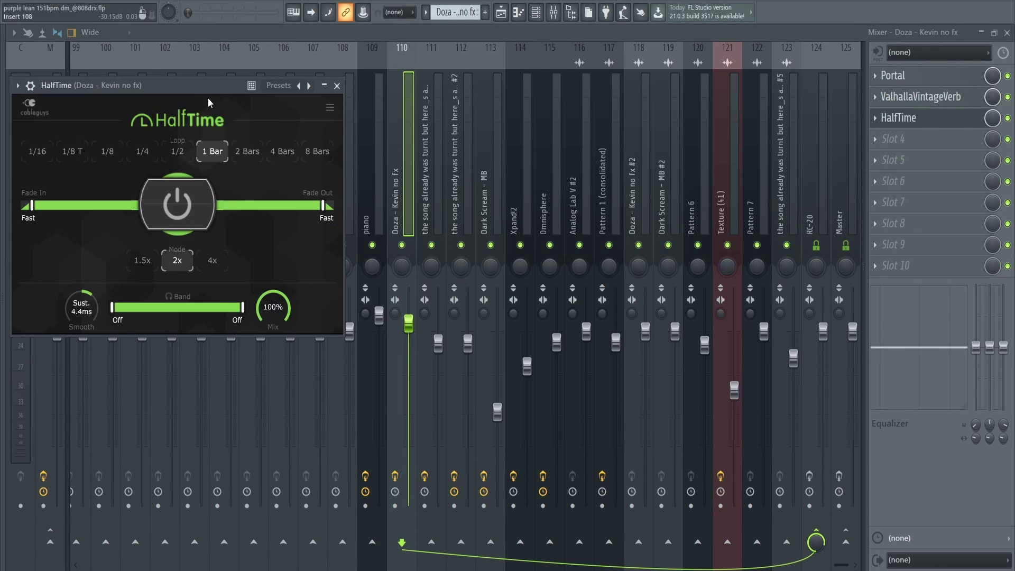
drag(209, 86, 526, 115)
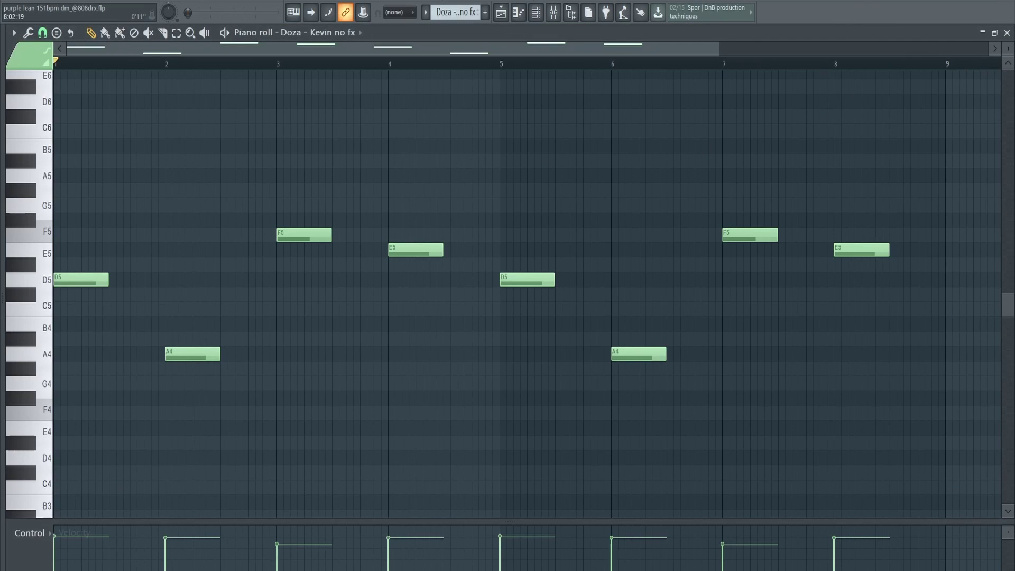
Play the Doza melody's D5, A4, F5, E5 pattern in the piano roll
key(space)
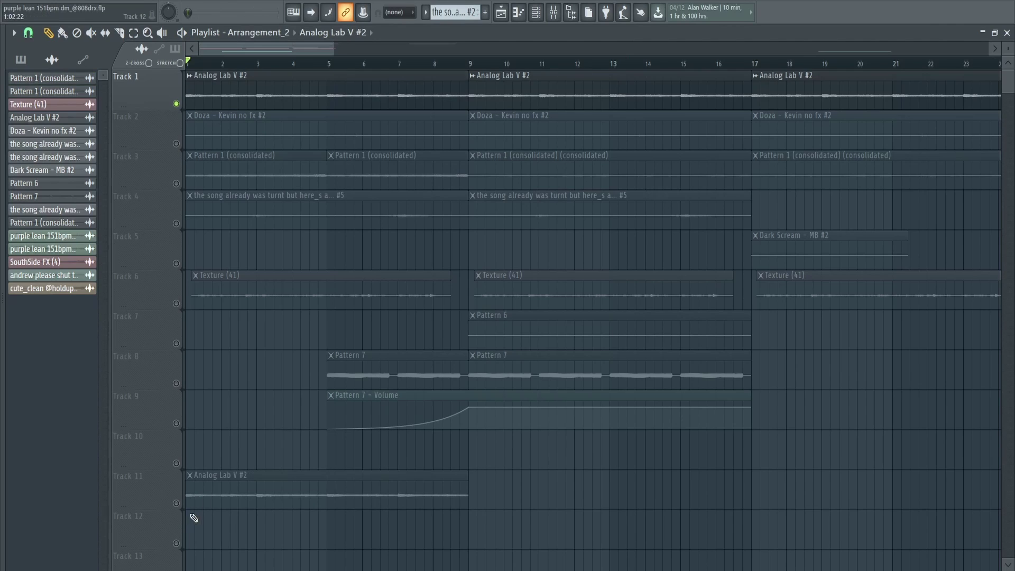
Make the Track 11 Analog Lab V #3 clip unique, extend it to bar 17, and open its settings
click(191, 475)
click(212, 492)
scroll(315, 488, down, 2)
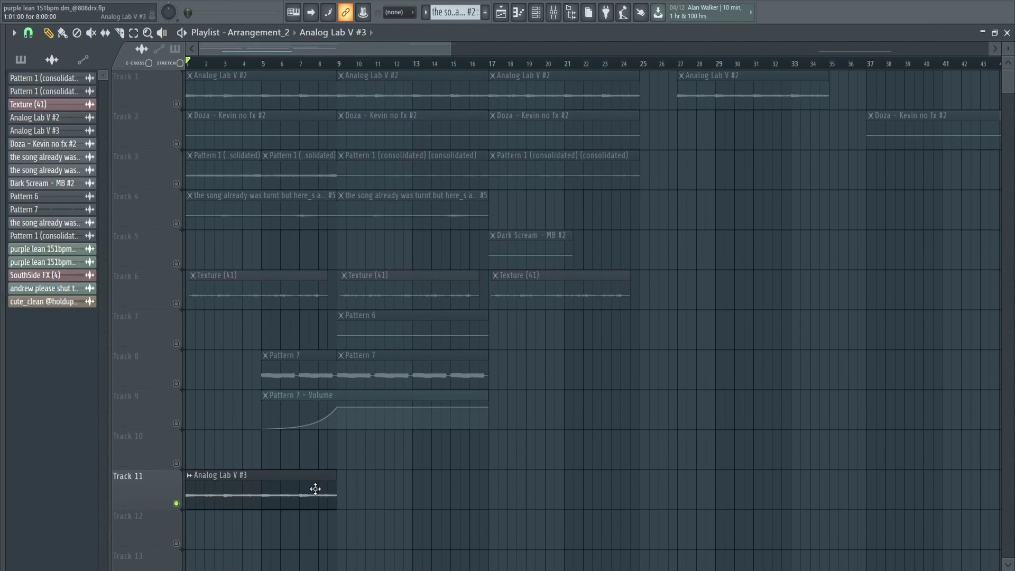
drag(334, 486, 490, 485)
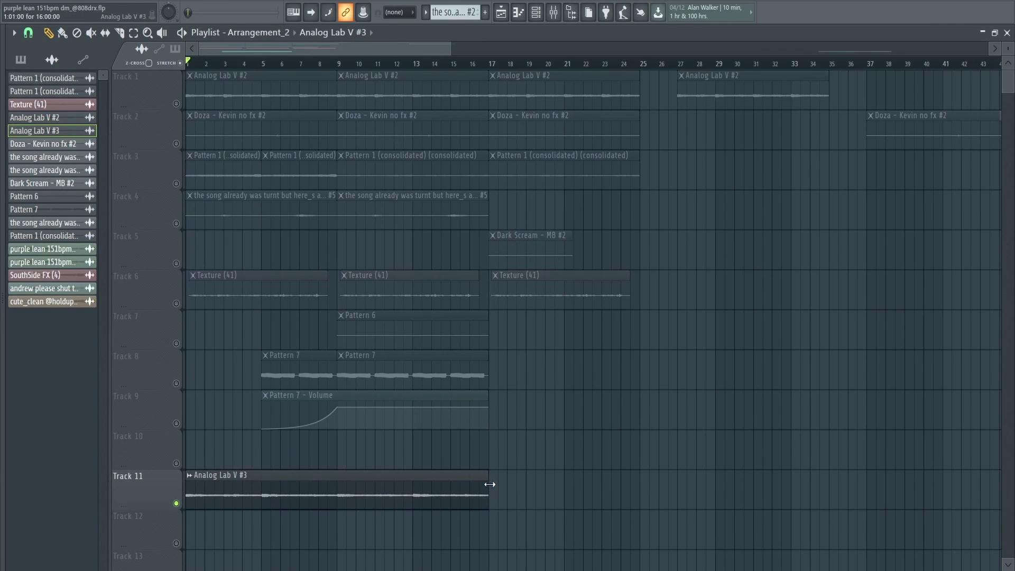
double_click(405, 487)
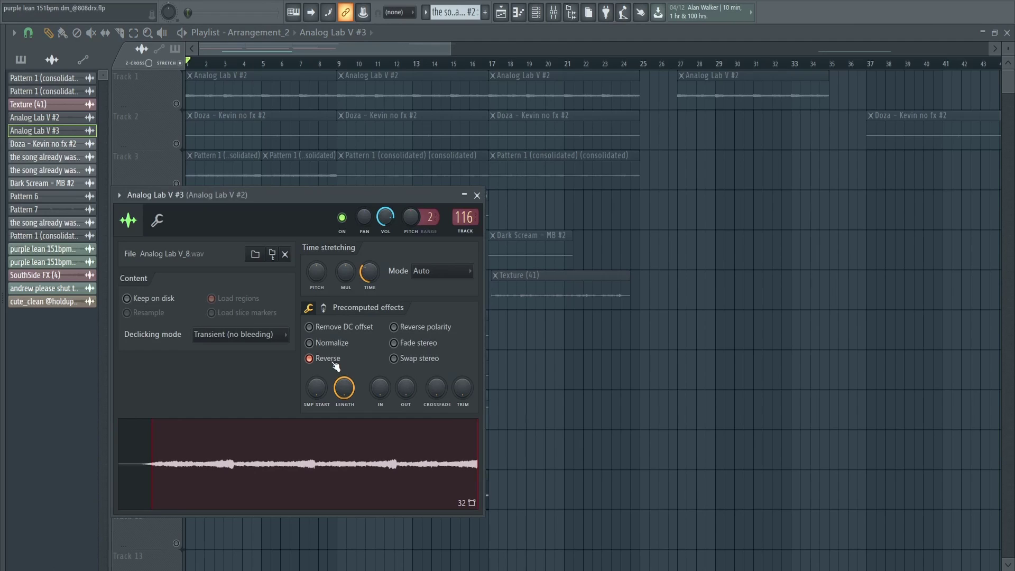
key(Escape)
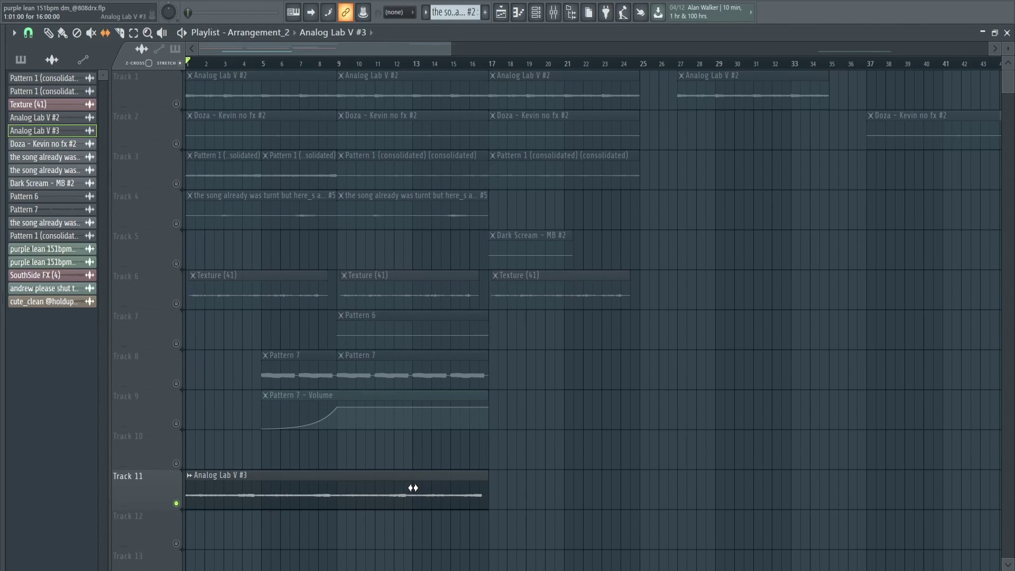
double_click(414, 487)
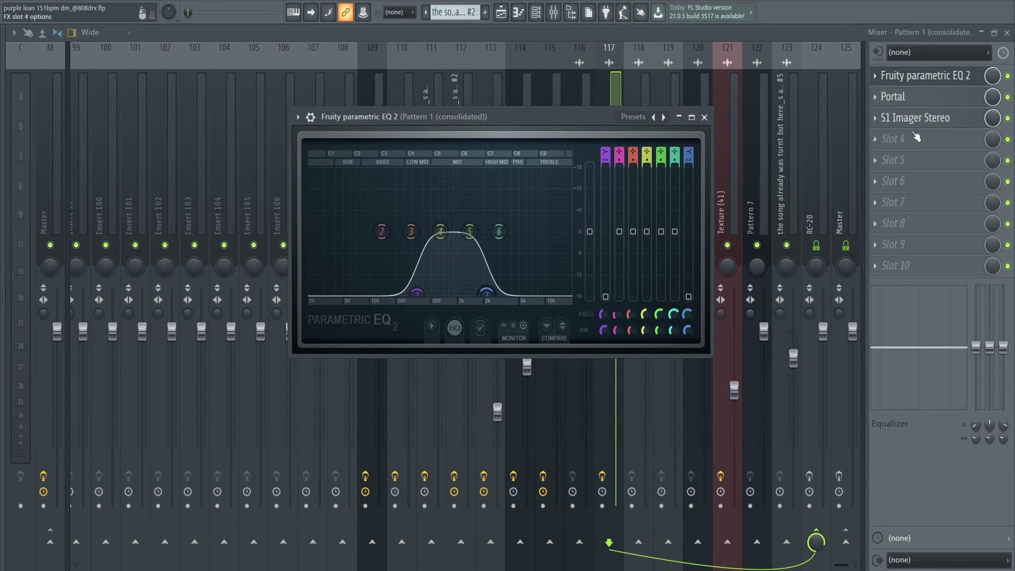
Inspect Portal and S1 Imager Stereo on Pattern 1 (consolidated), then play the Arrangement_2 playlist
click(933, 101)
drag(373, 109, 591, 104)
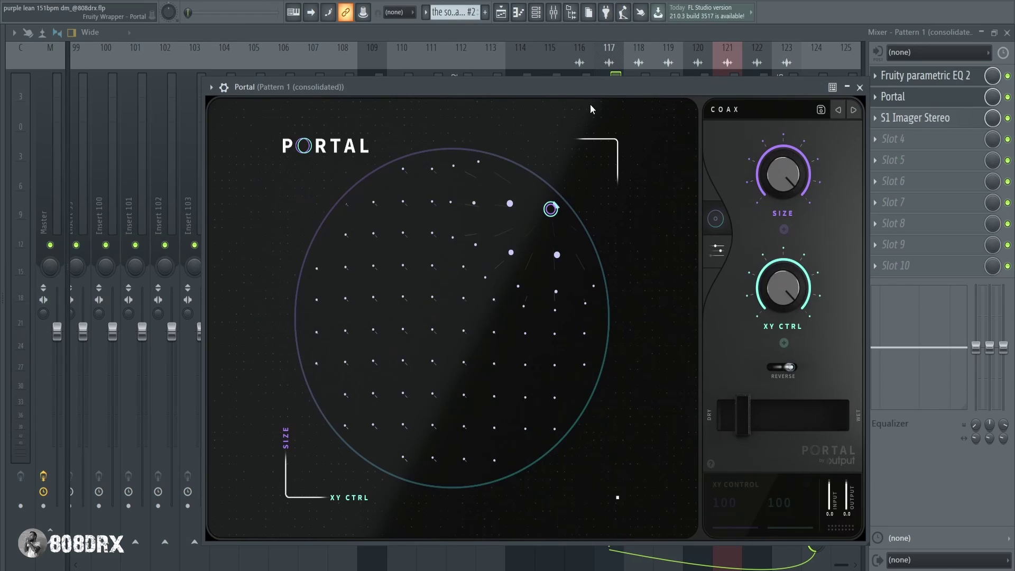
click(916, 118)
drag(180, 114, 486, 152)
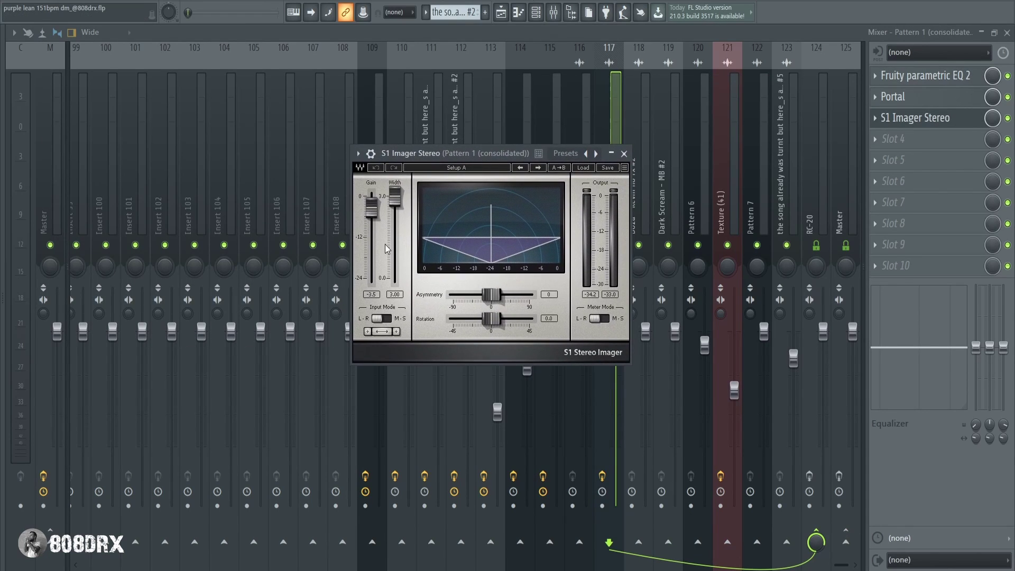
key(Escape)
key(F5)
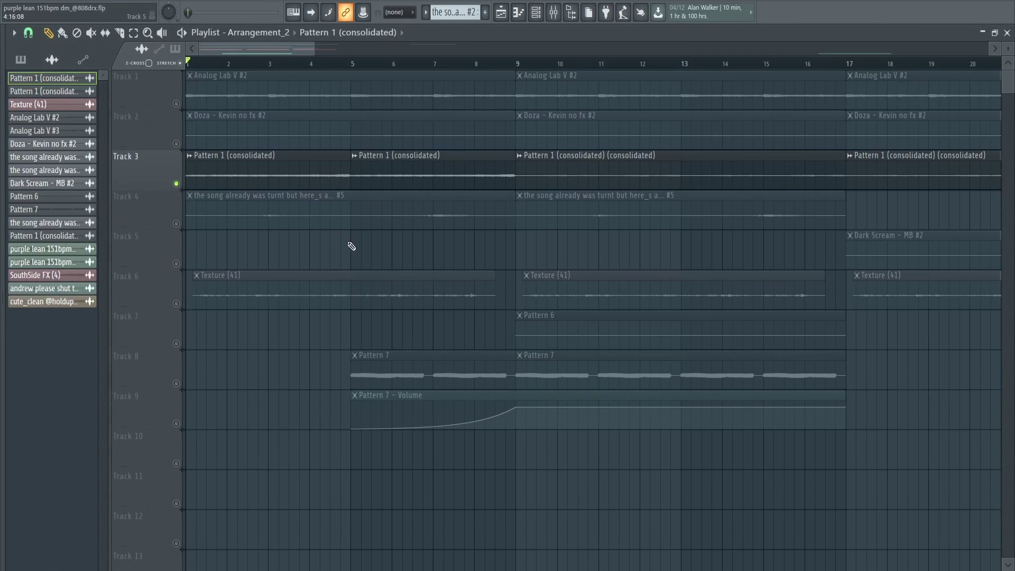
key(space)
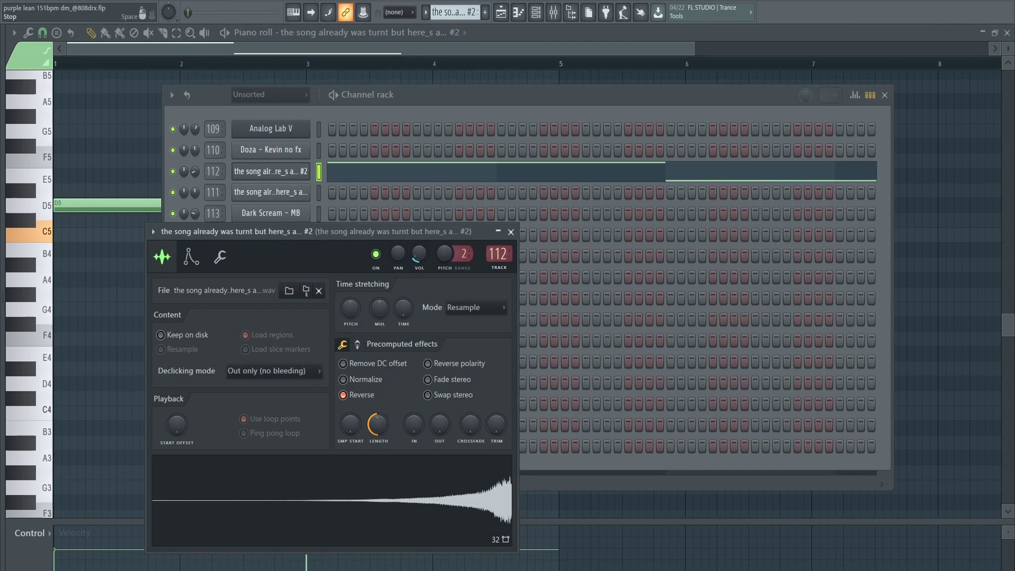
In the mixer, check insert 111's ValhallaVintageVerb, then bring up insert 112's Gross Beat
key(F6)
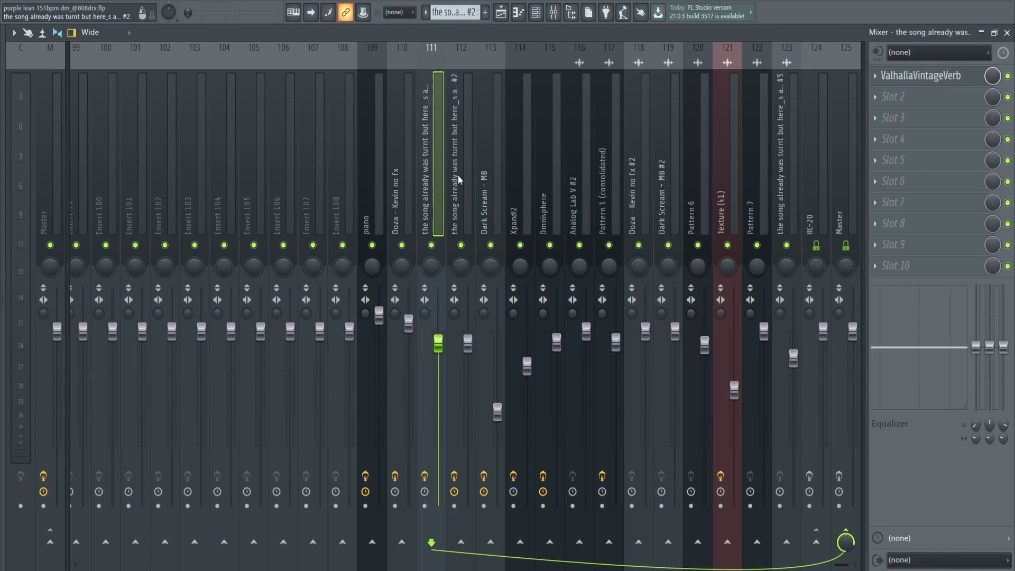
click(923, 77)
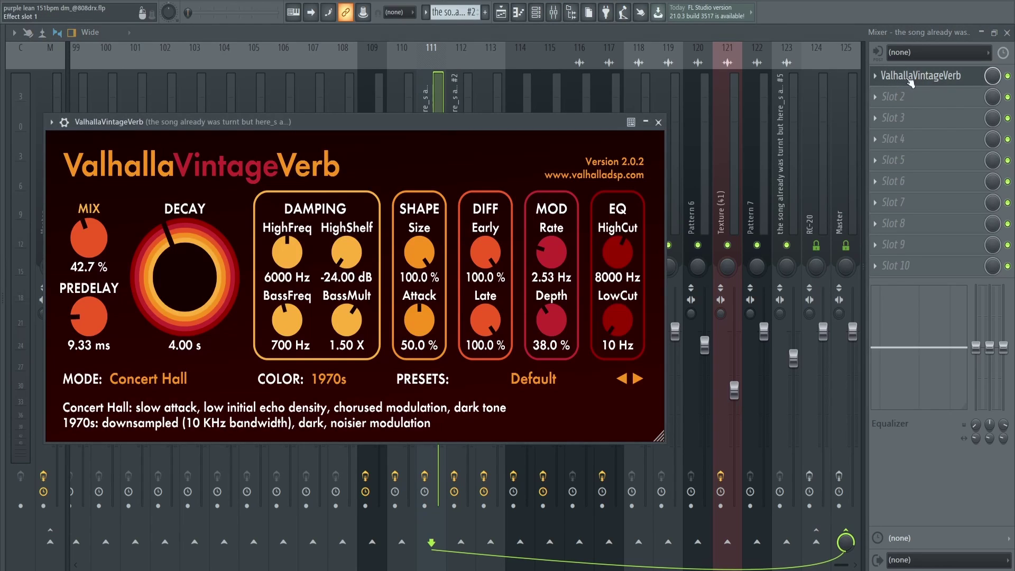
click(911, 79)
click(468, 201)
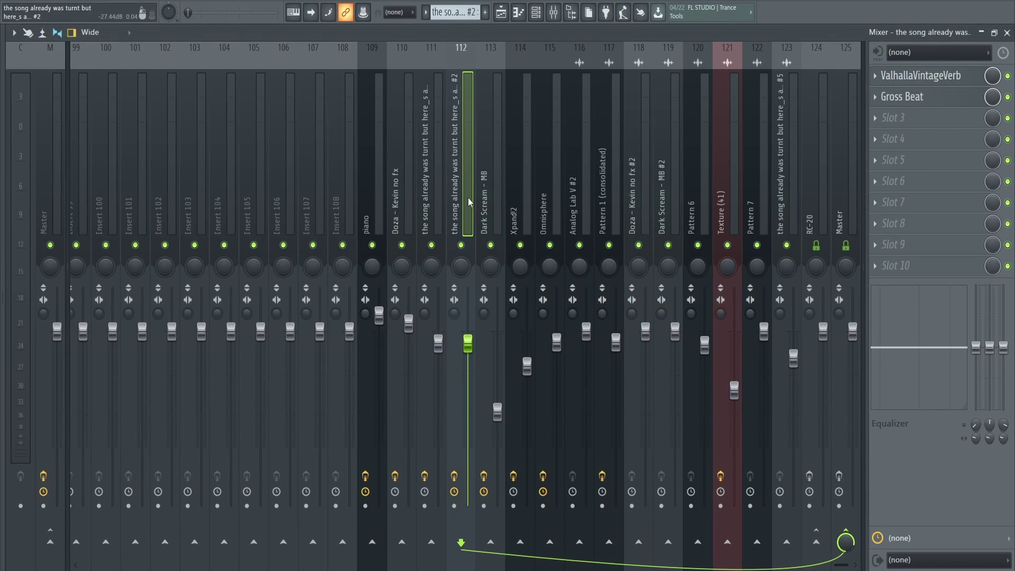
click(929, 98)
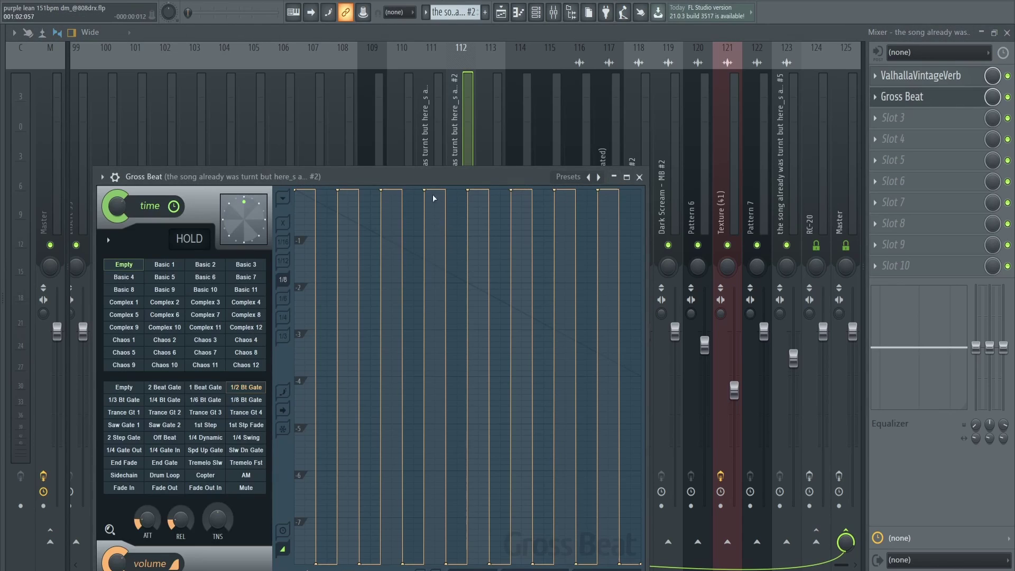
drag(434, 179, 464, 81)
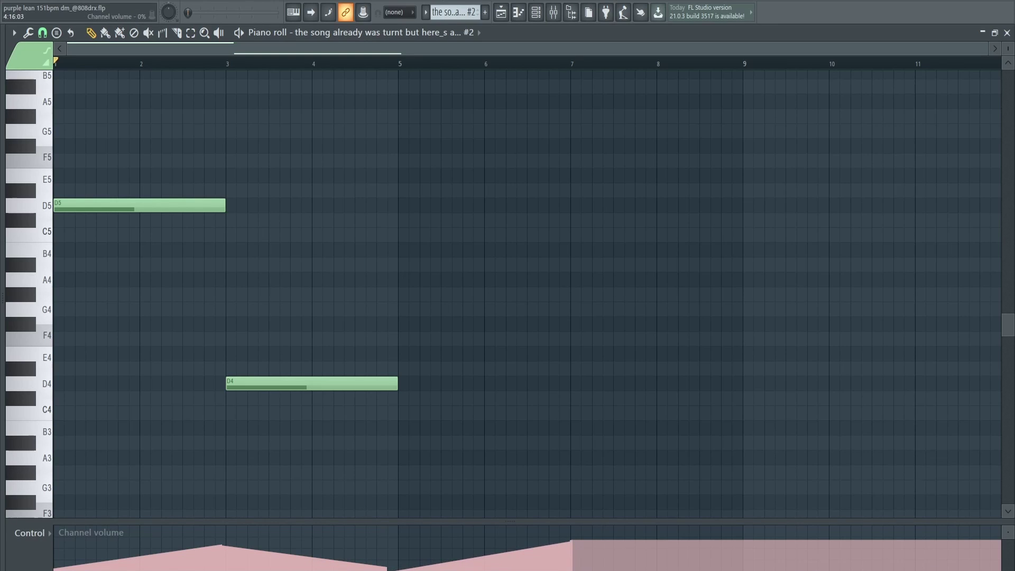
Play the D5 and D4 notes and redraw the Channel volume automation curve toward bar 3
key(space)
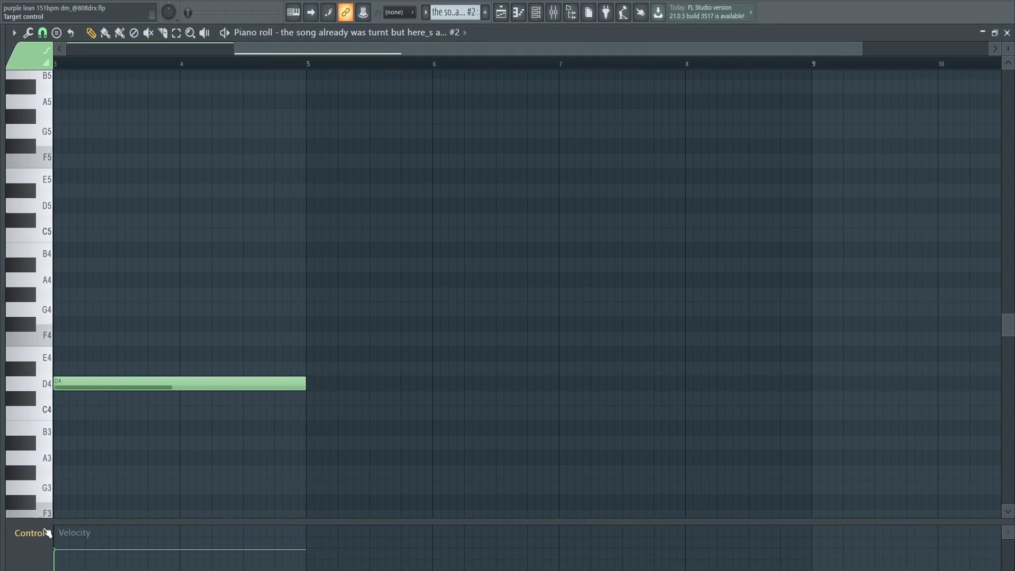
scroll(47, 532, down, 6)
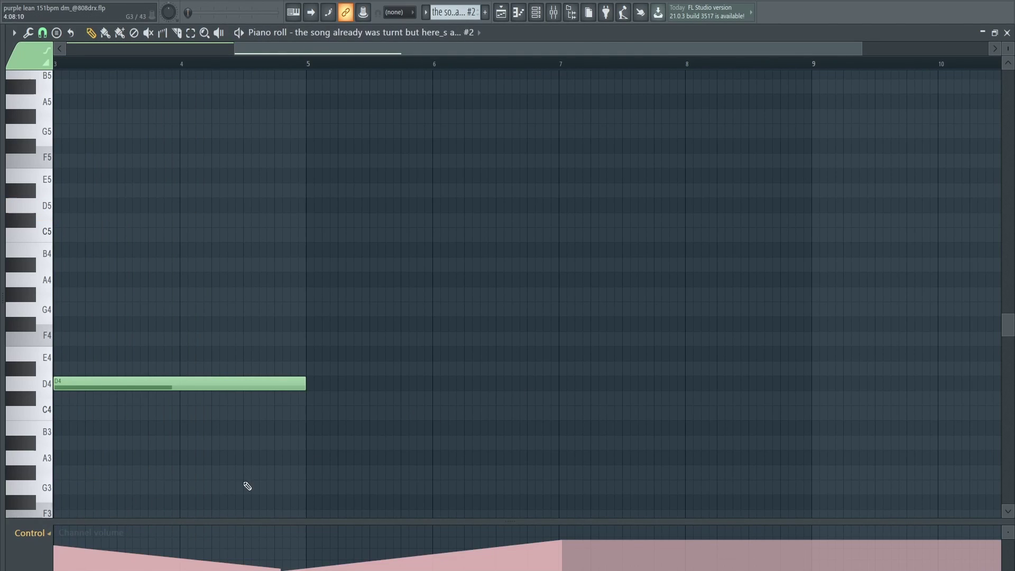
scroll(328, 465, left, 4)
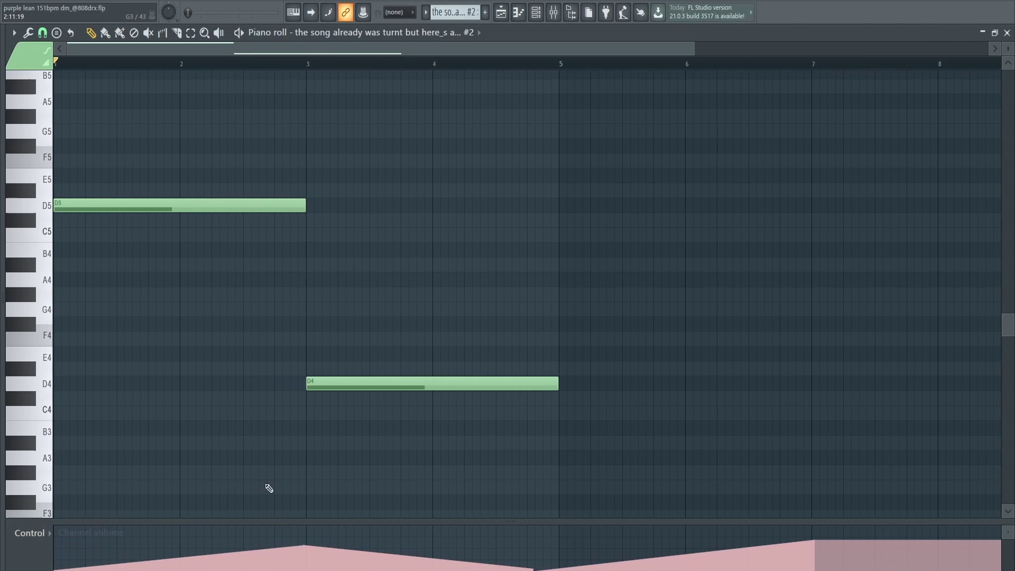
scroll(270, 488, down, 2)
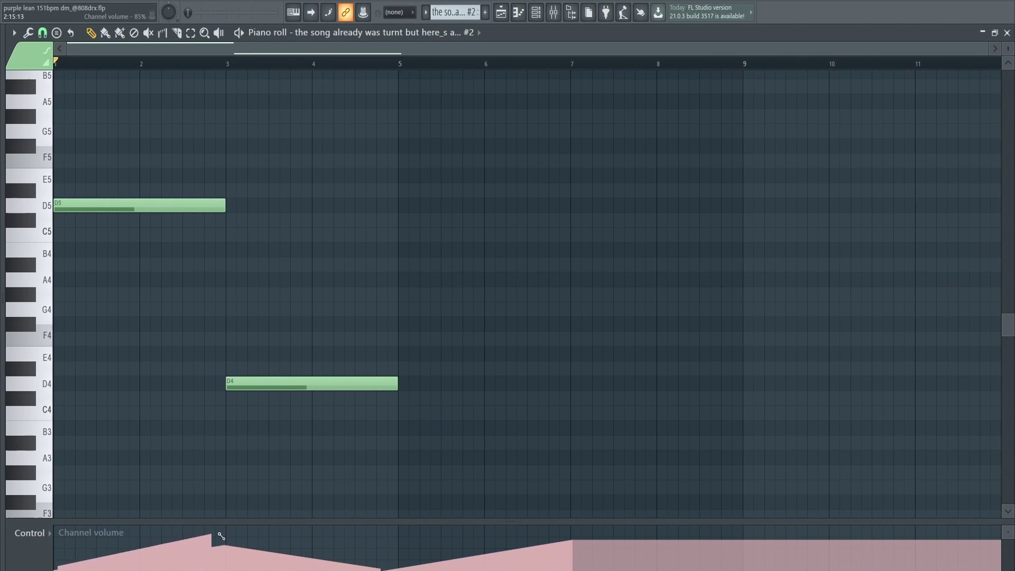
mouse_move(221, 536)
mouse_down()
mouse_move(528, 550)
mouse_move(250, 560)
mouse_up()
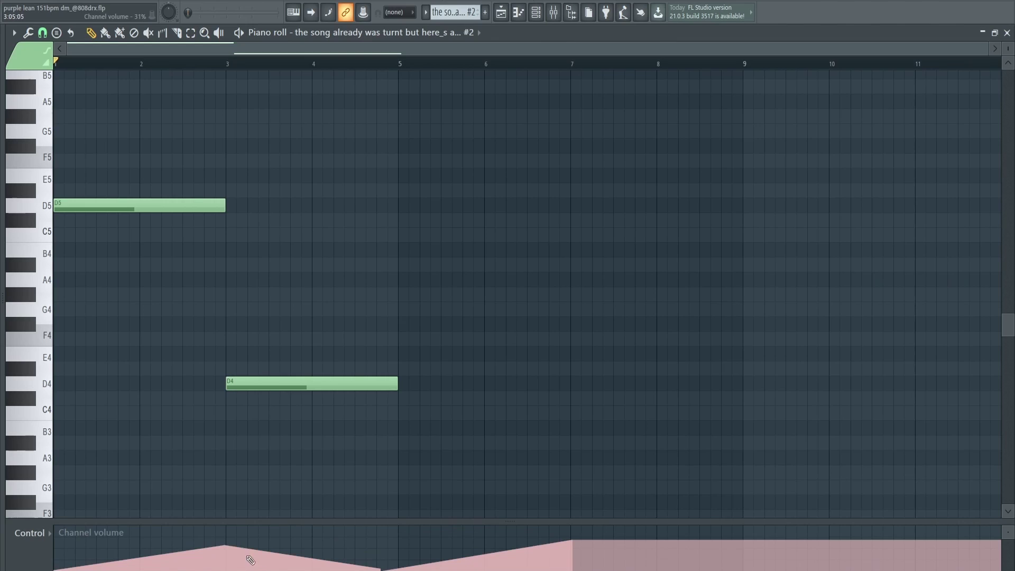
Inspect both sample layers' Sampler volume envelope and polyphony settings in the Channel rack
key(F6)
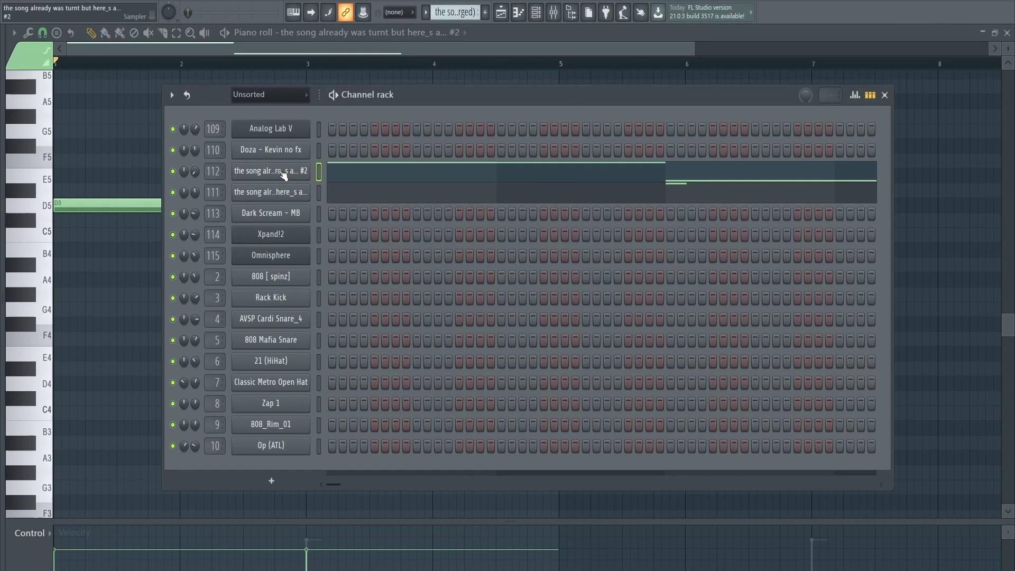
click(284, 173)
click(191, 257)
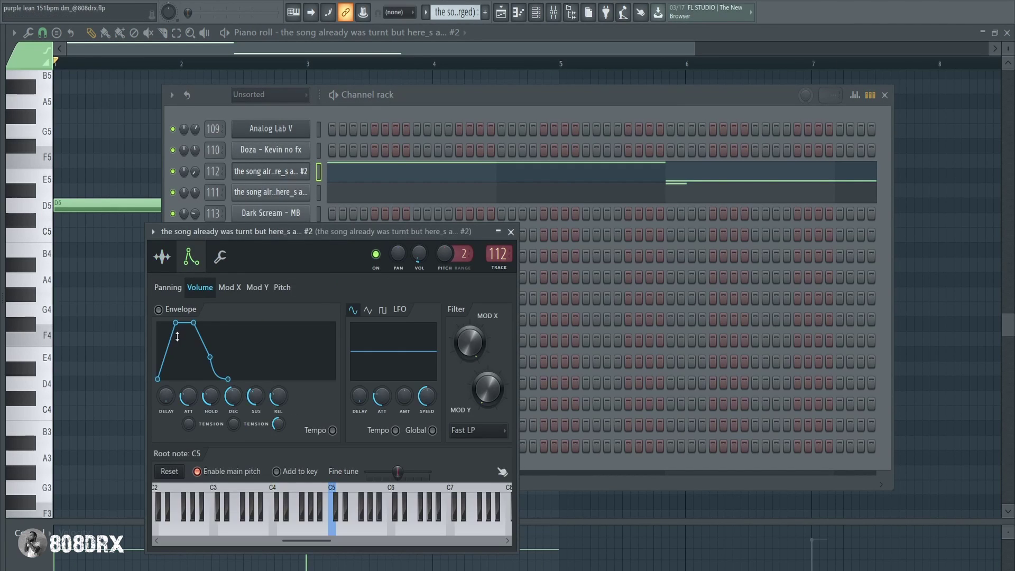
click(221, 258)
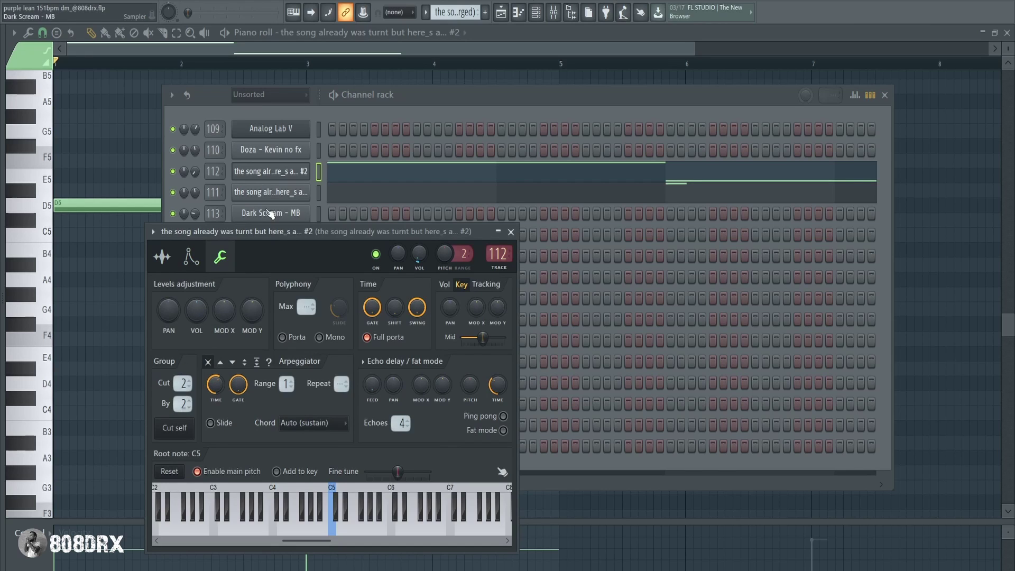
click(292, 192)
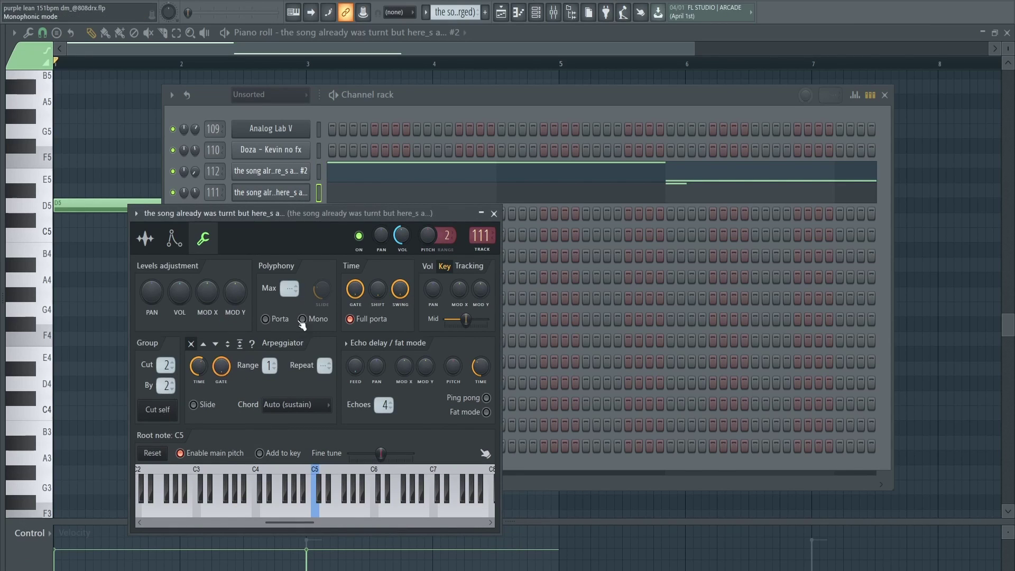
Close the channel windows, play the layered pattern, then switch to the Arrangement_2 playlist
key(Escape)
key(Escape)
key(space)
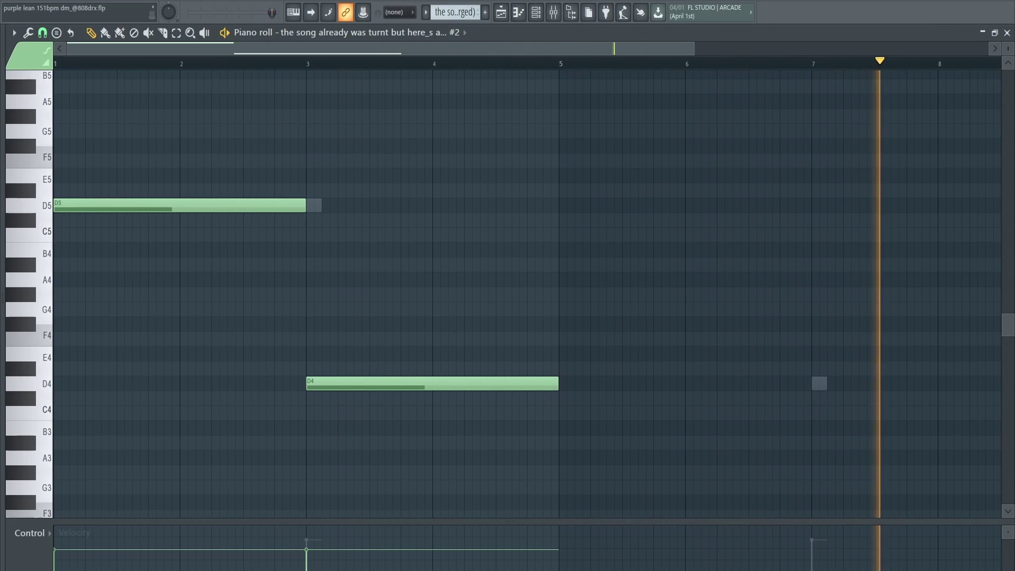
key(F5)
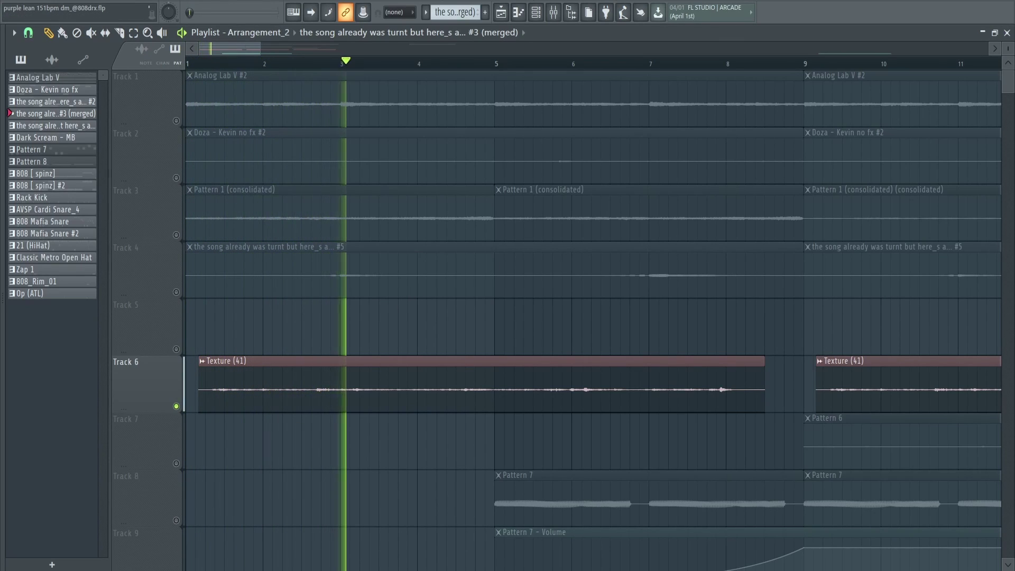
Scroll the playlist and view the Texture track's Fruity parametric EQ 2 in the mixer
scroll(767, 85, down, 2)
scroll(721, 104, down, 1)
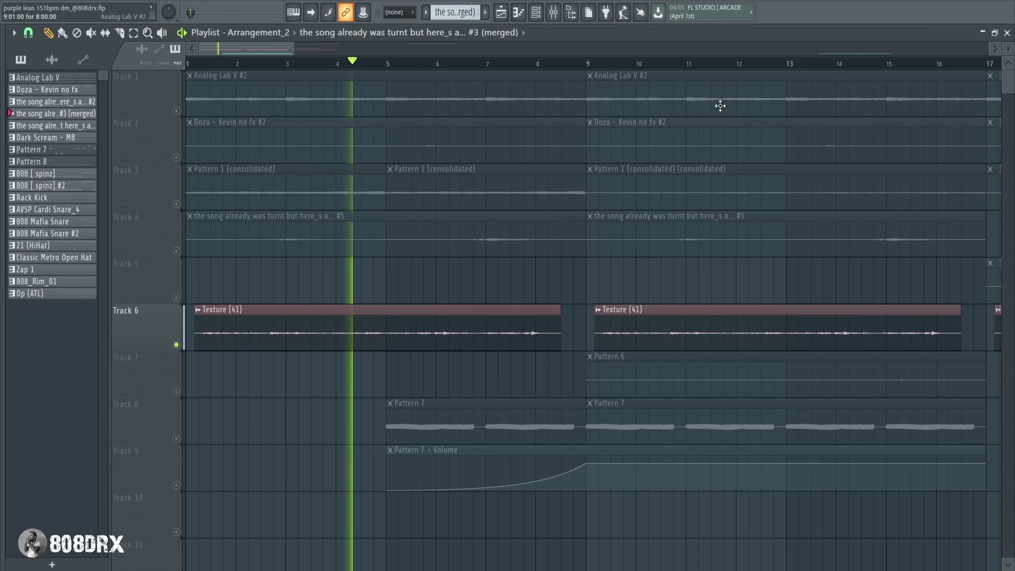
key(F9)
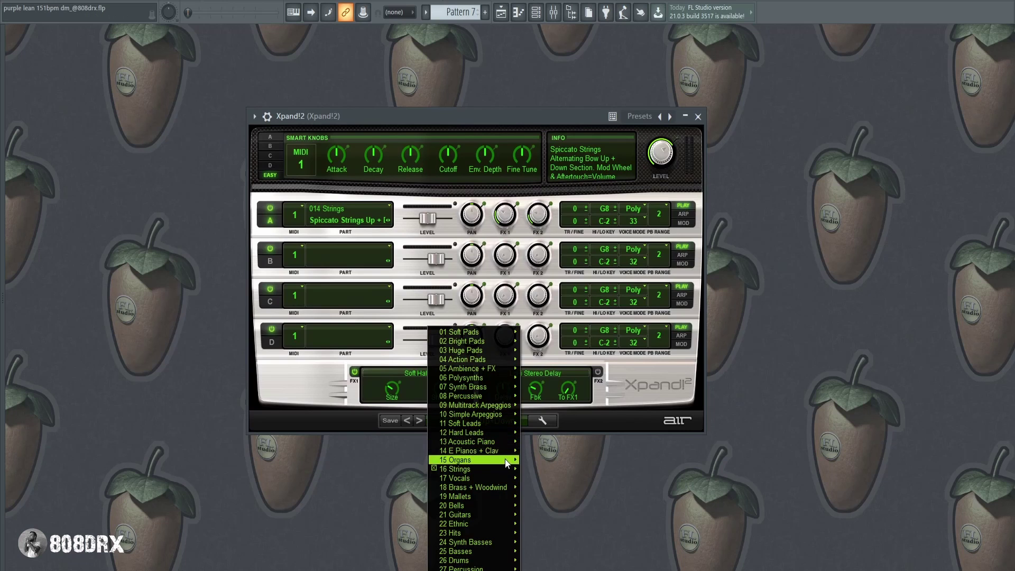
mouse_move(504, 468)
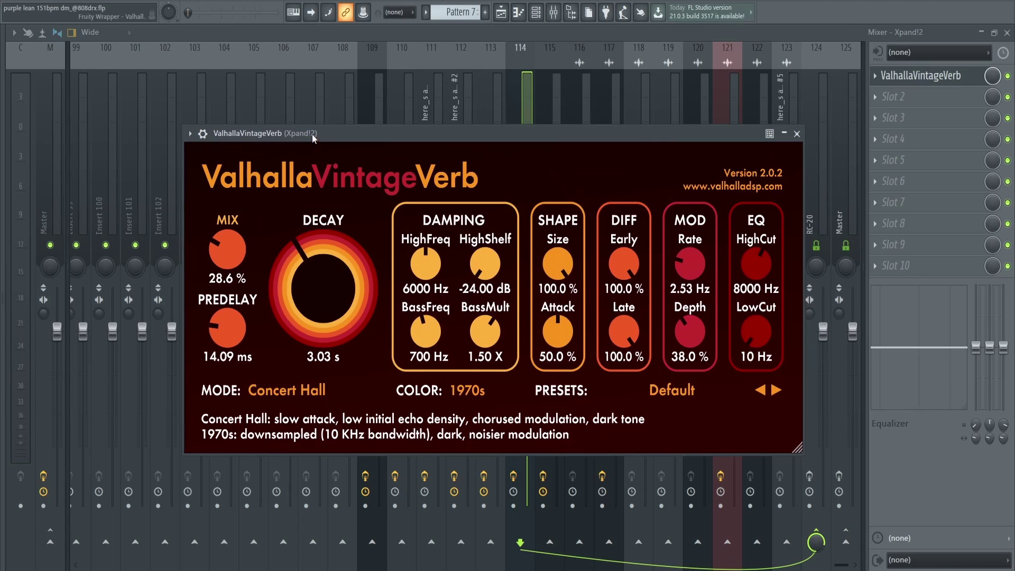
Arrange the Omnisphere bass's EQ and two Decapitator windows, then close them all
drag(313, 138, 298, 130)
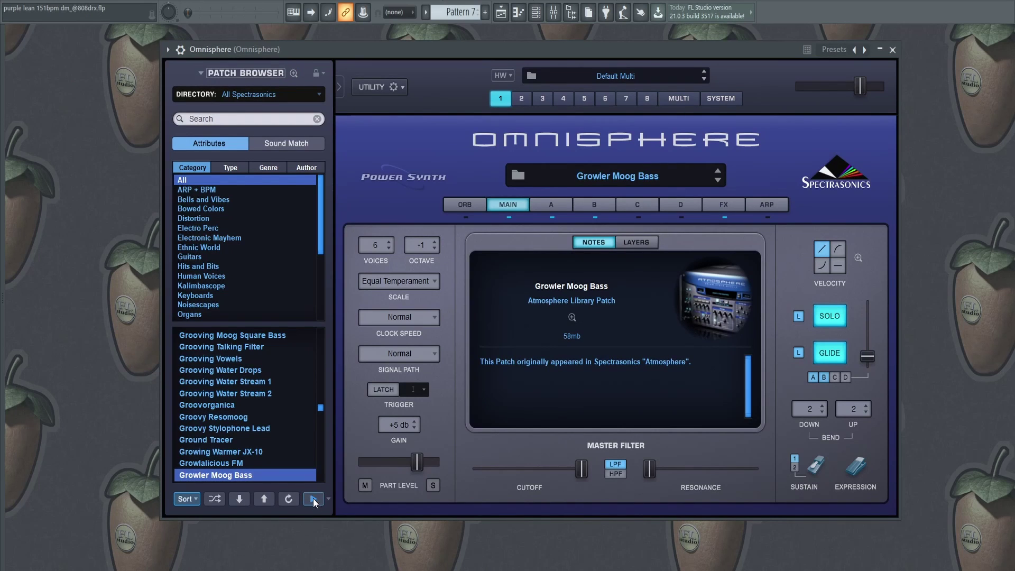
key(F12)
key(F9)
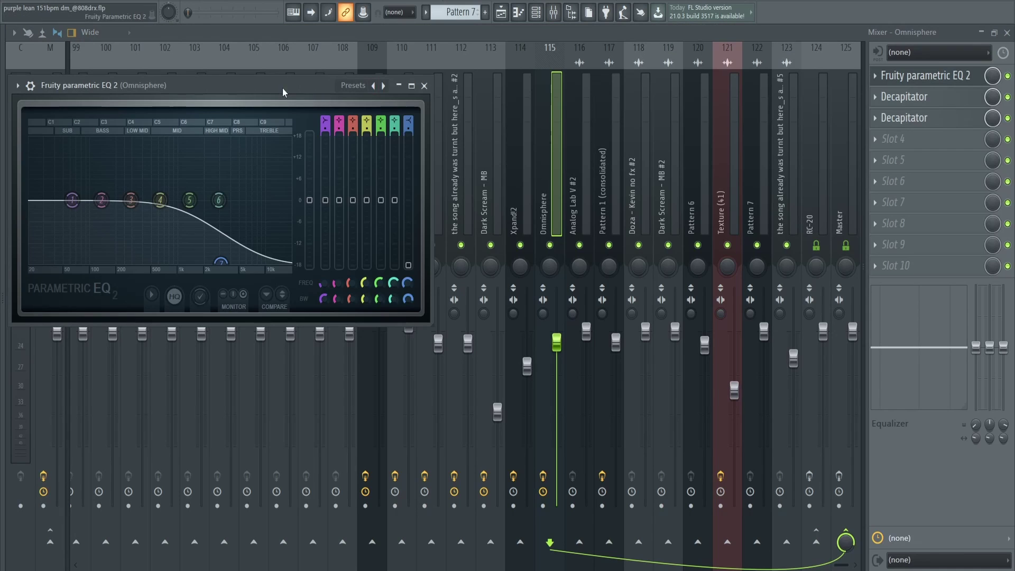
drag(283, 88, 537, 129)
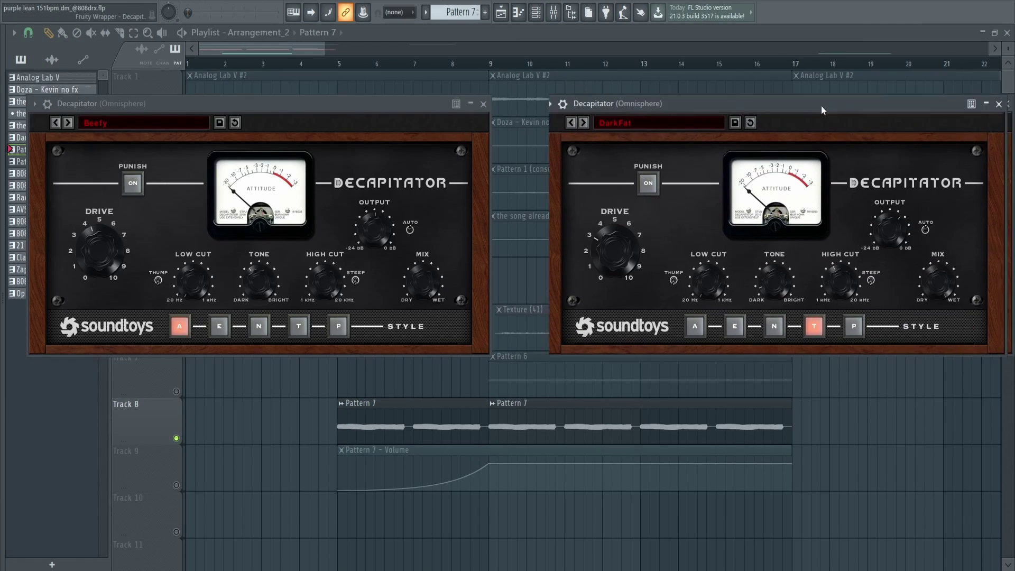
drag(821, 106, 773, 102)
key(F5)
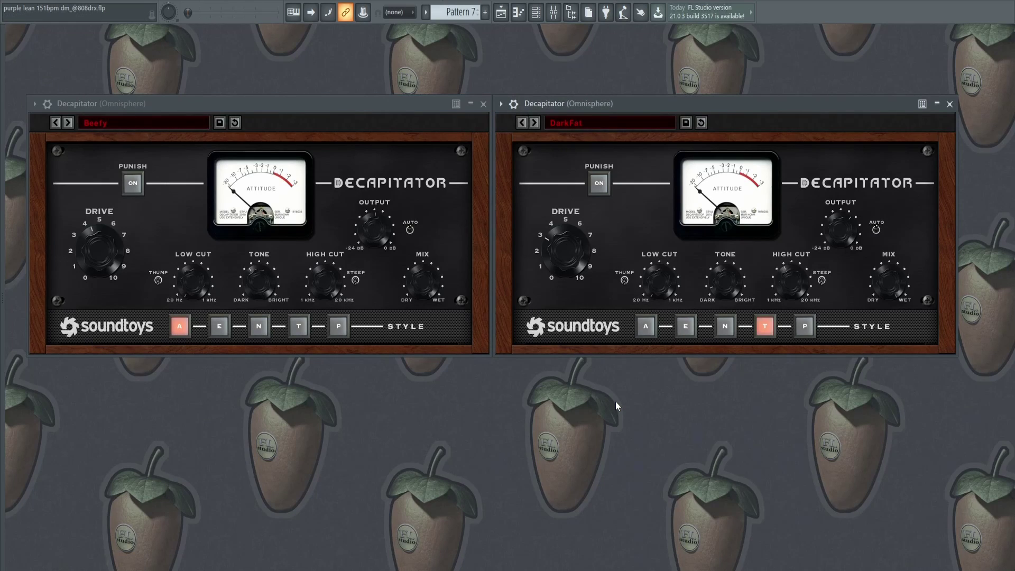
key(F12)
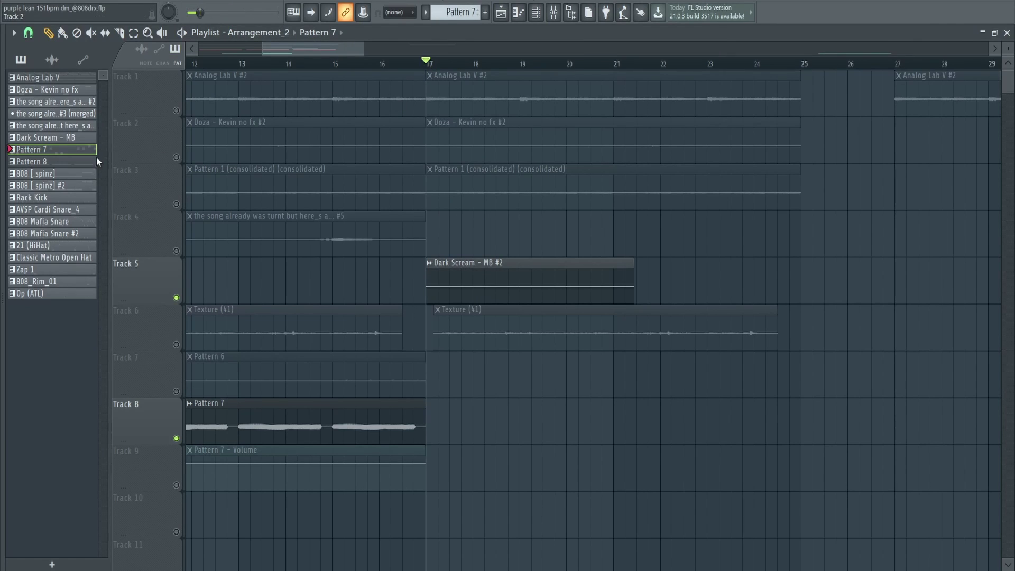
Inspect the Dark Scream - MB sampler settings, Portal presets and EchoBoy delay
double_click(65, 138)
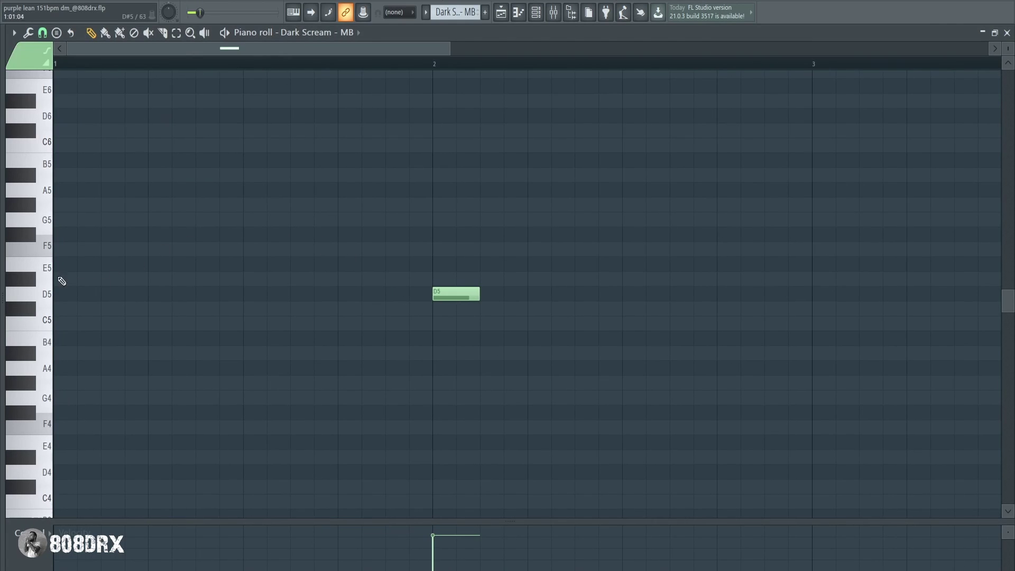
key(F6)
click(272, 213)
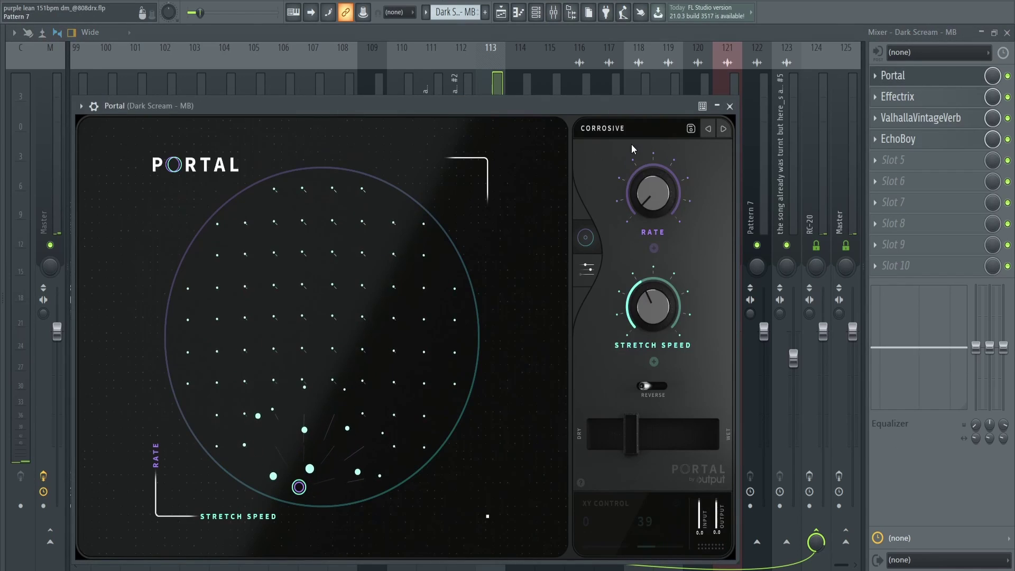
click(629, 135)
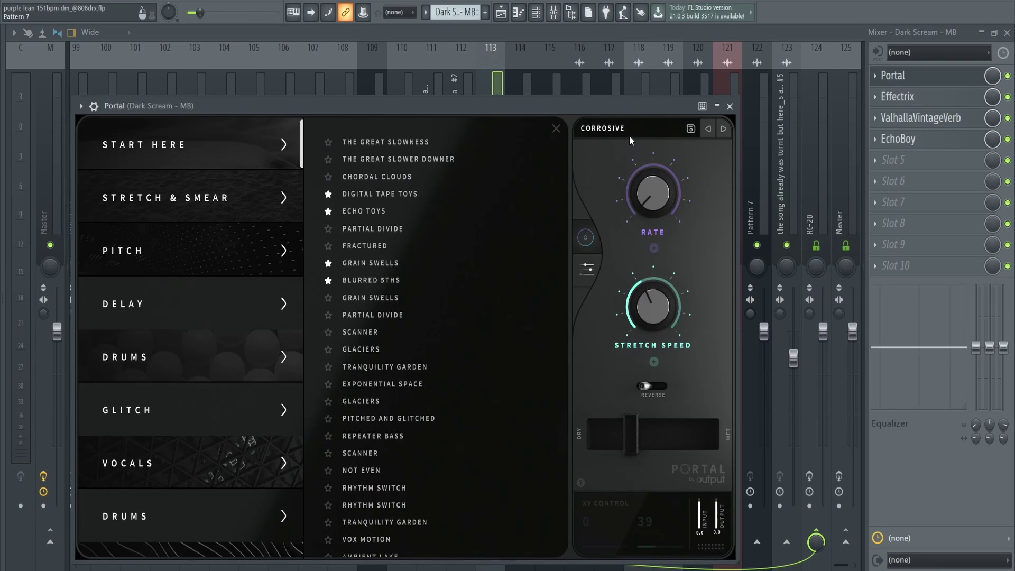
scroll(263, 292, down, 15)
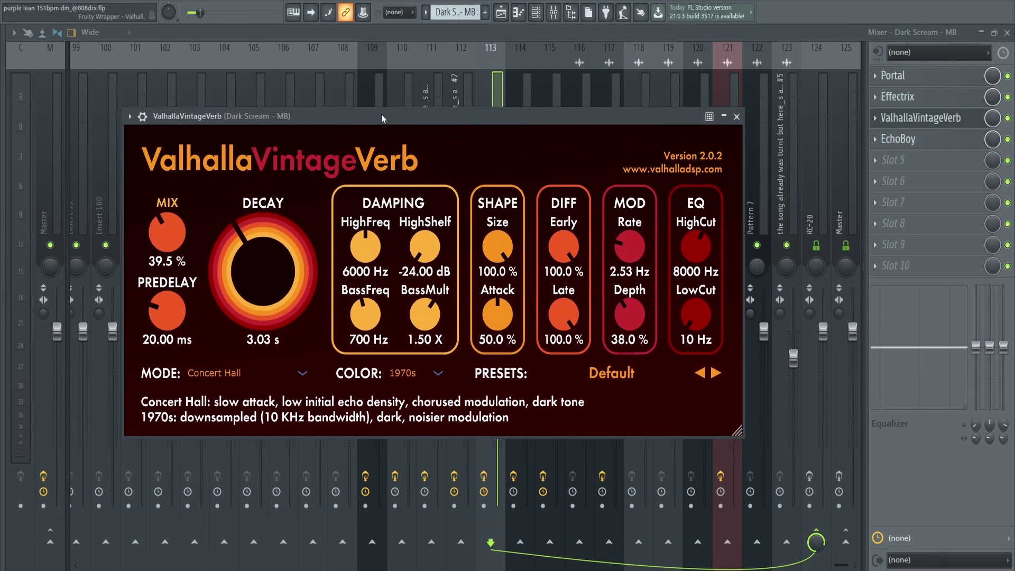
click(923, 138)
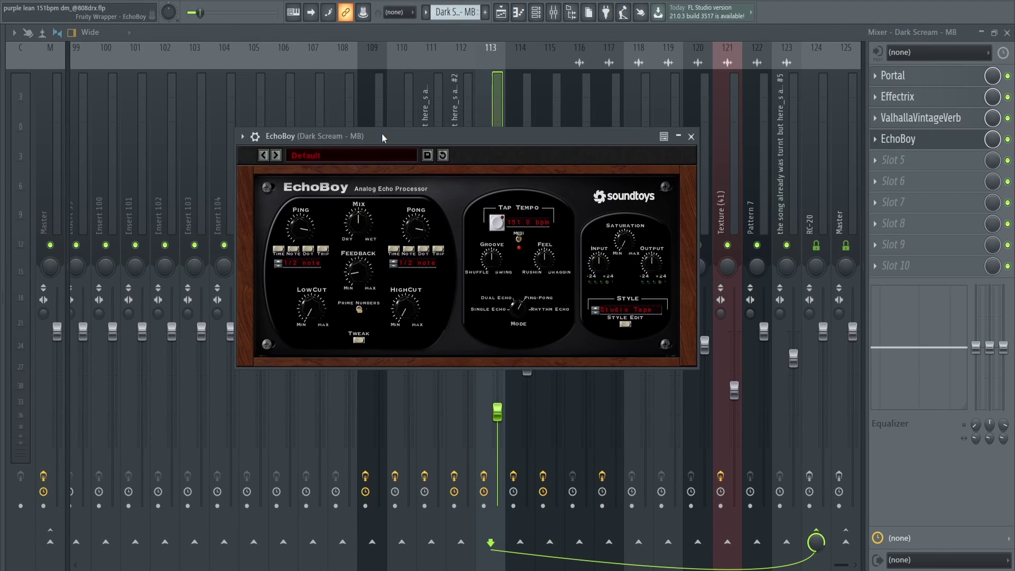
key(Escape)
Play the arrangement from around bar 17 in the Playlist, then stop
key(F7)
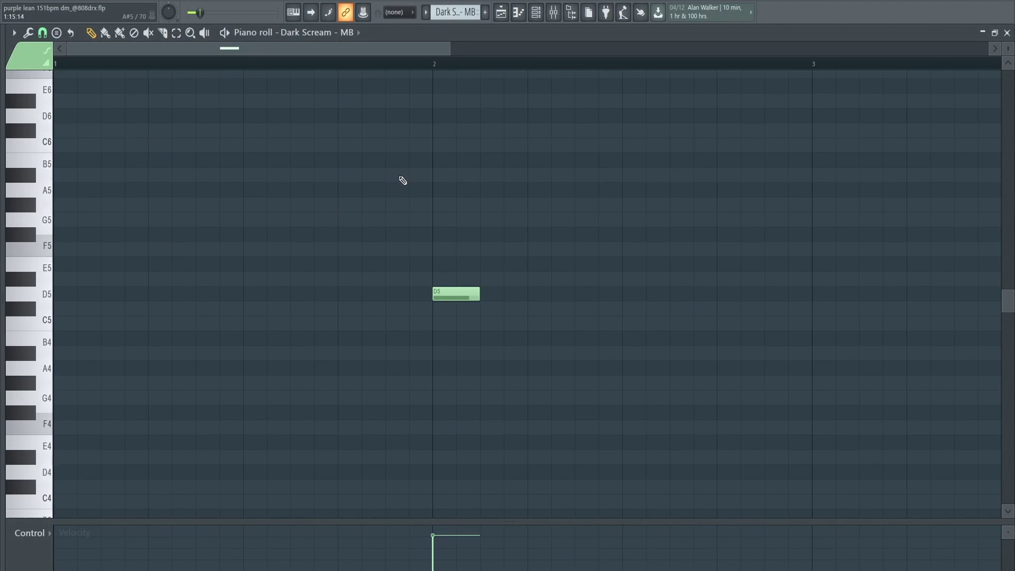
key(F5)
key(space)
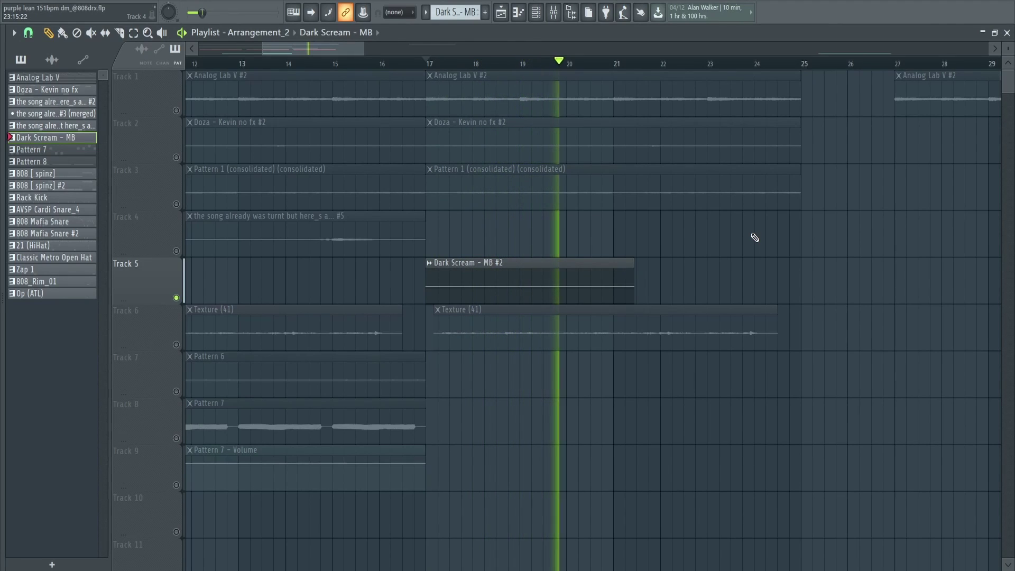
key(space)
Review RC-20 and the Master chain's Ozone 9 Exciter, Kramer Tape, Devil-Loc and Pro-L 2, then close them
key(F9)
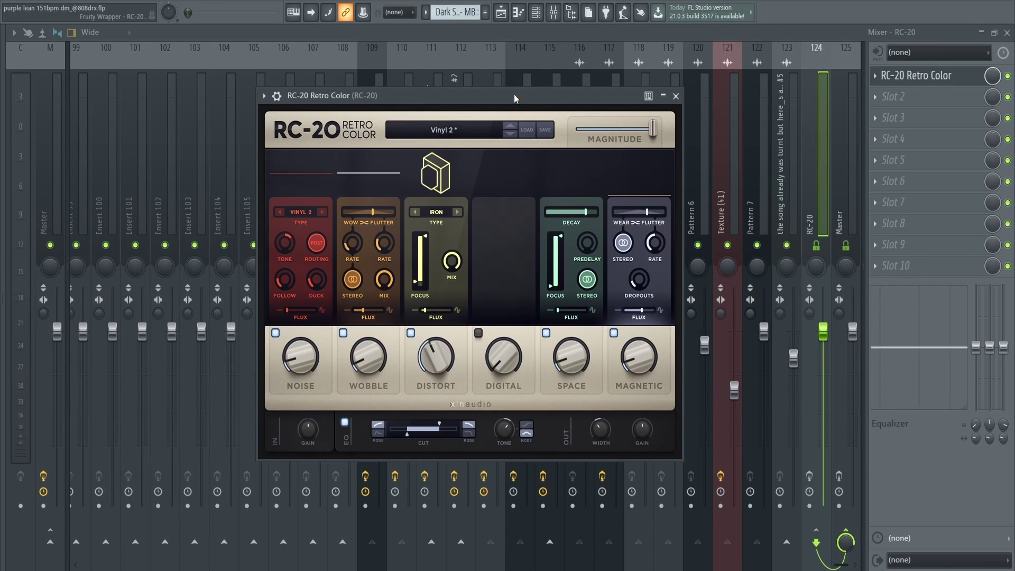
click(676, 96)
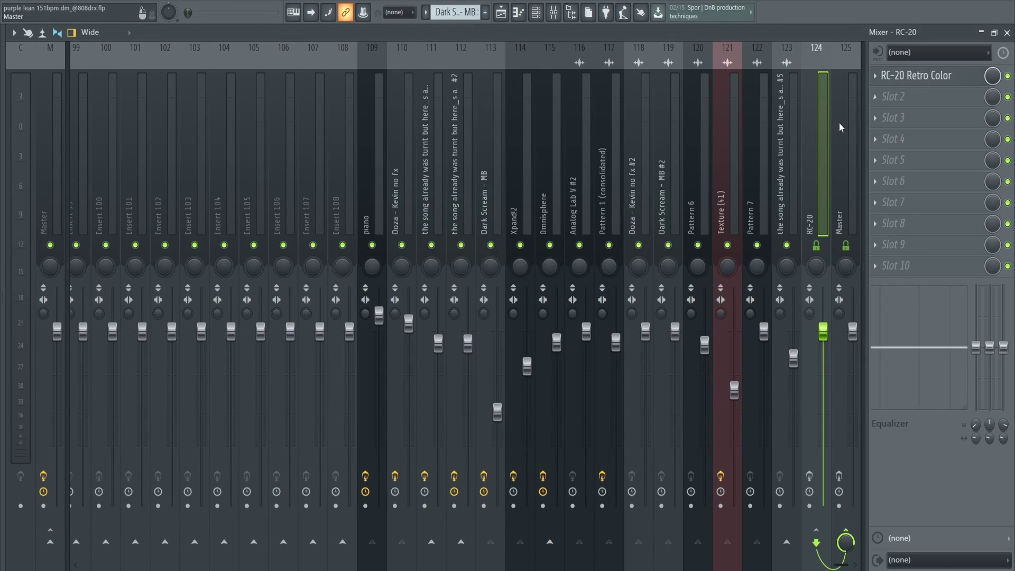
click(841, 123)
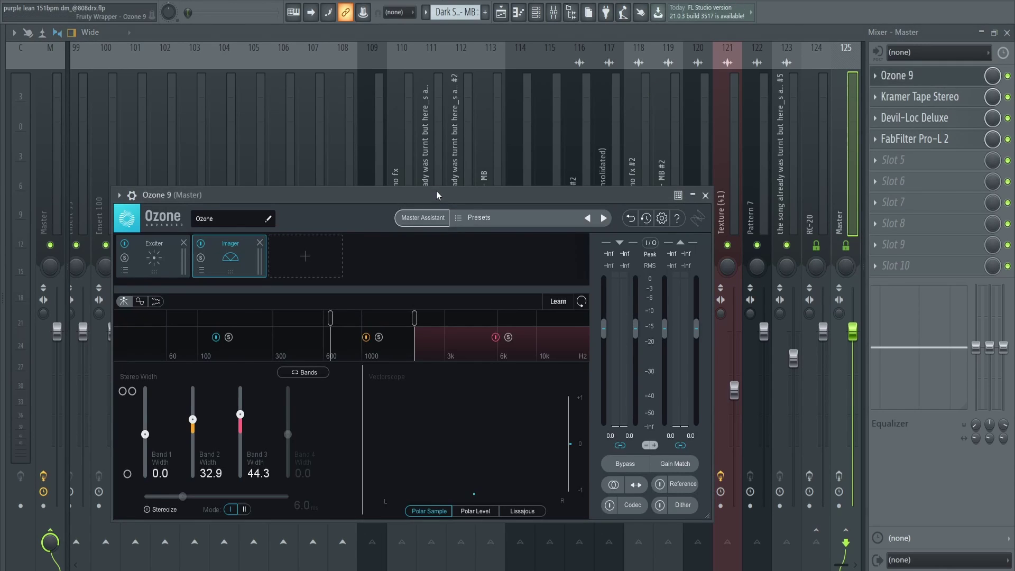
drag(437, 191, 516, 103)
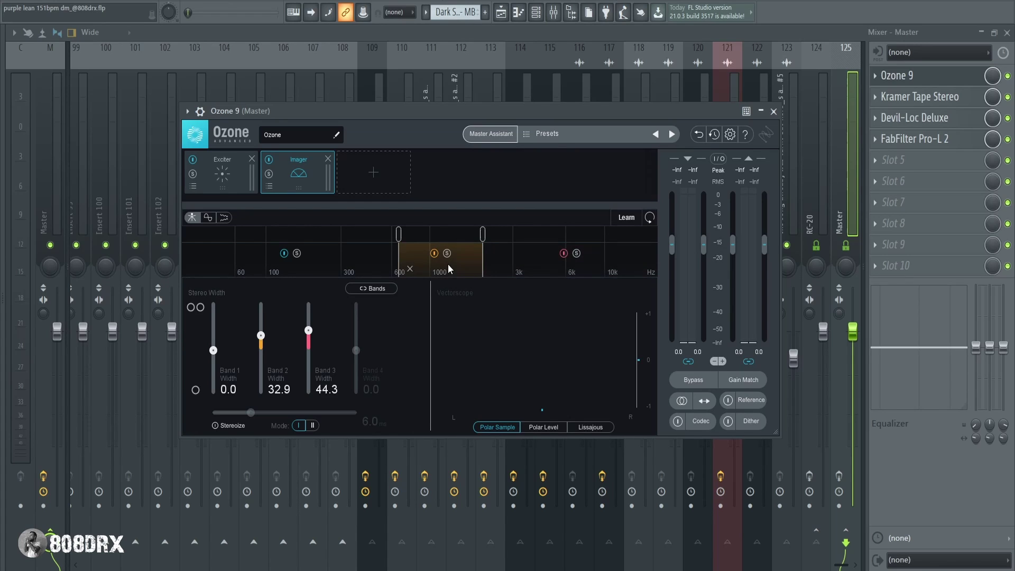
click(217, 181)
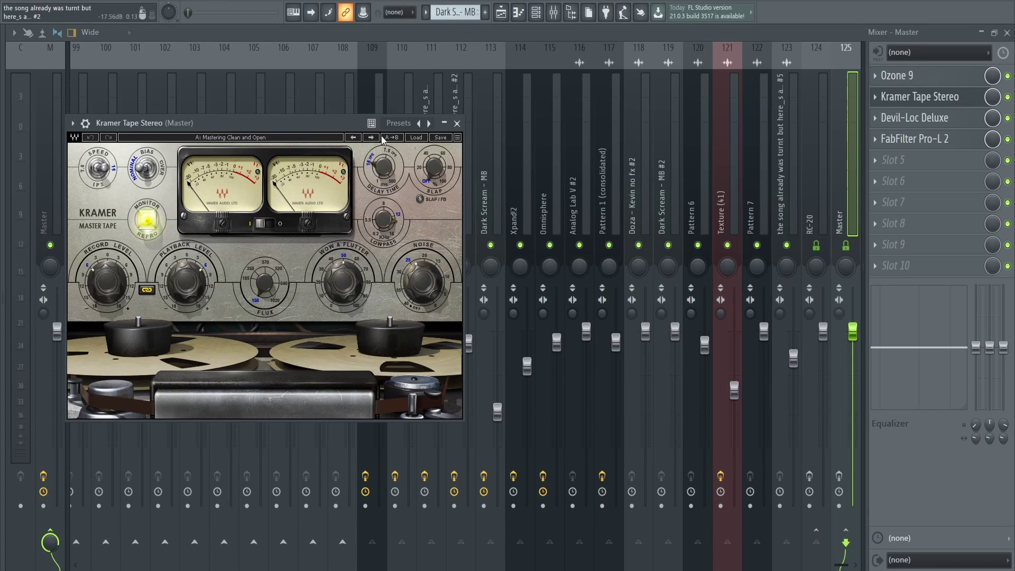
drag(329, 98, 567, 119)
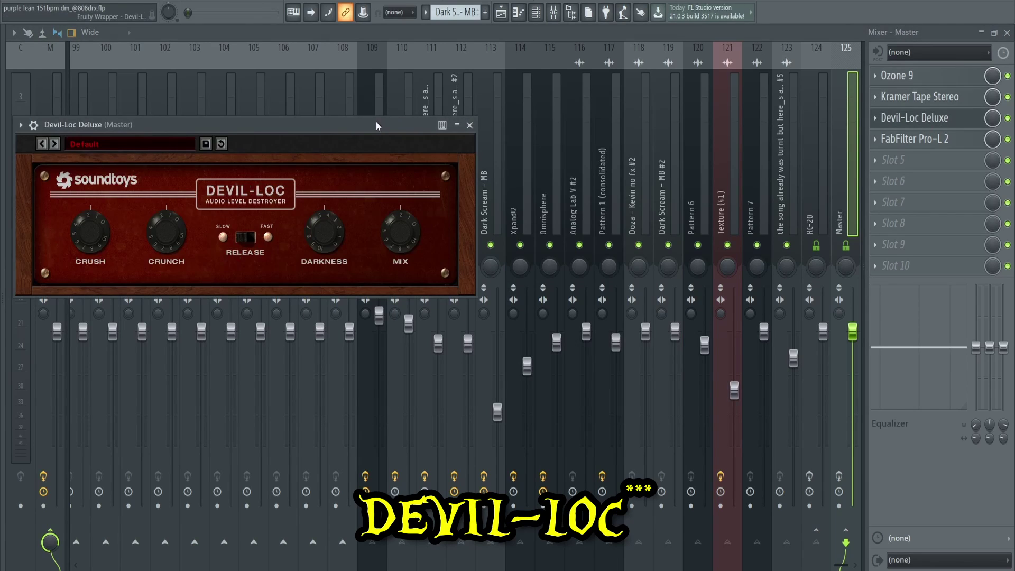
drag(376, 122, 640, 137)
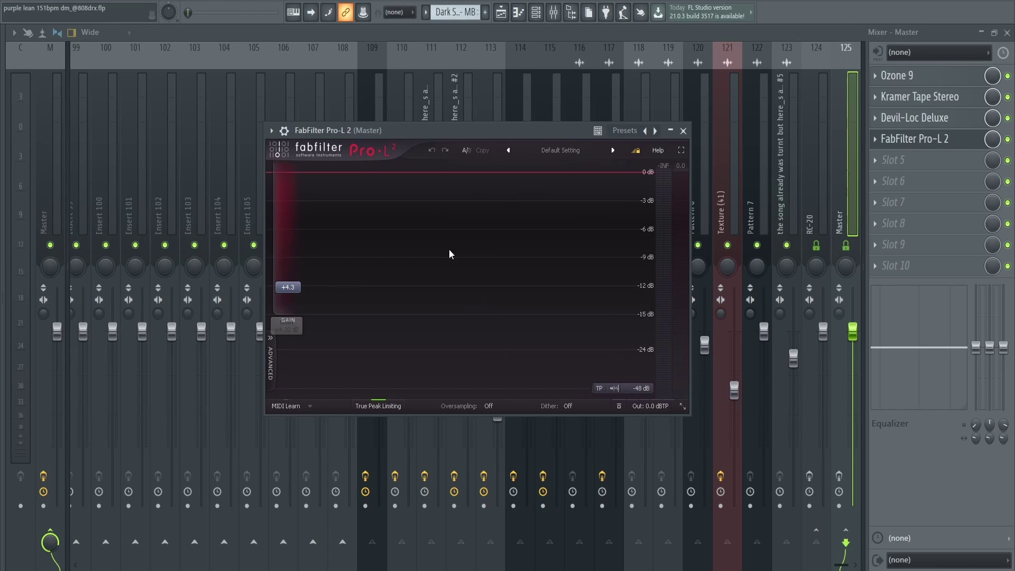
key(Escape)
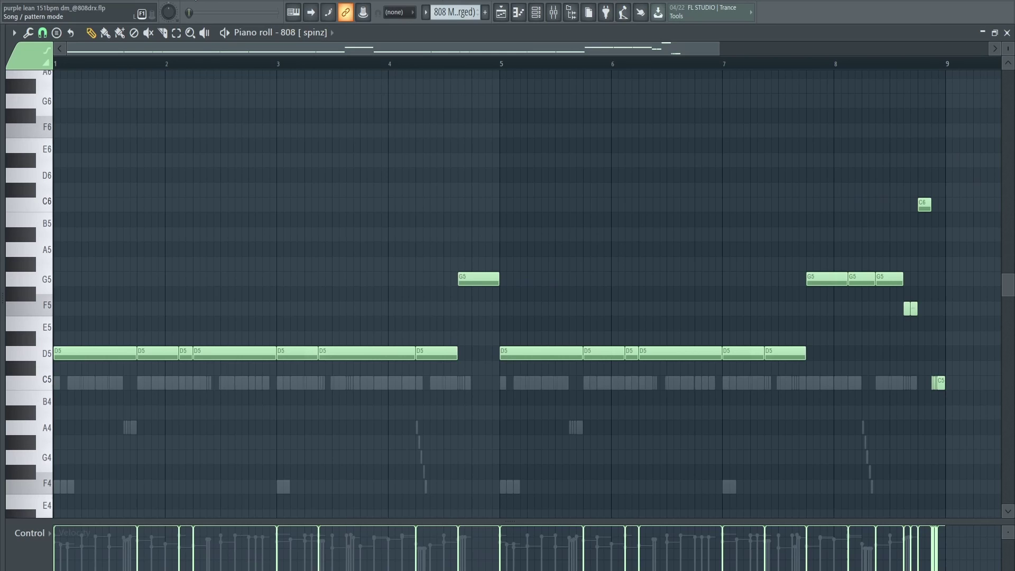
Play the 808 [spinz] pattern from its piano roll
key(space)
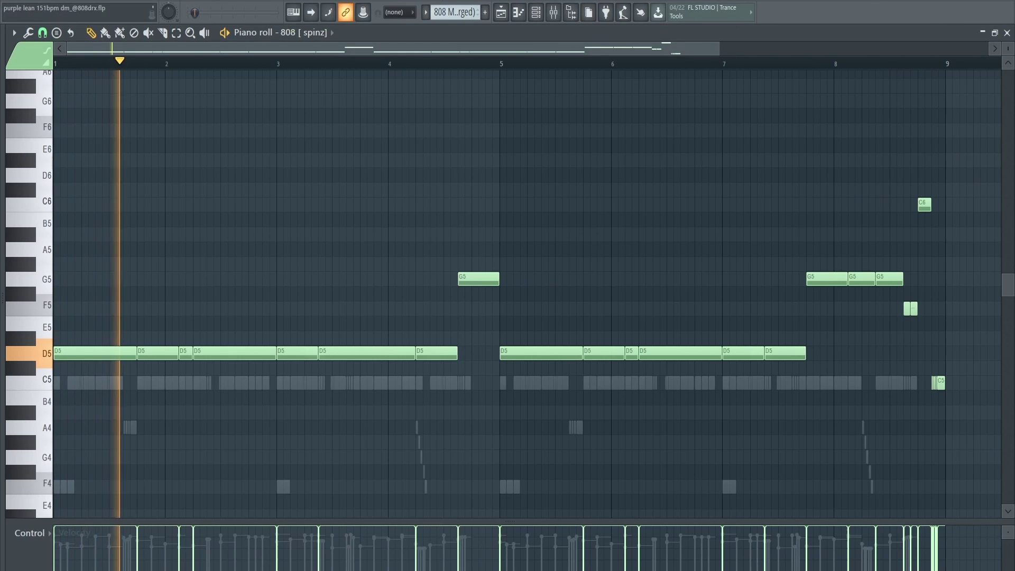